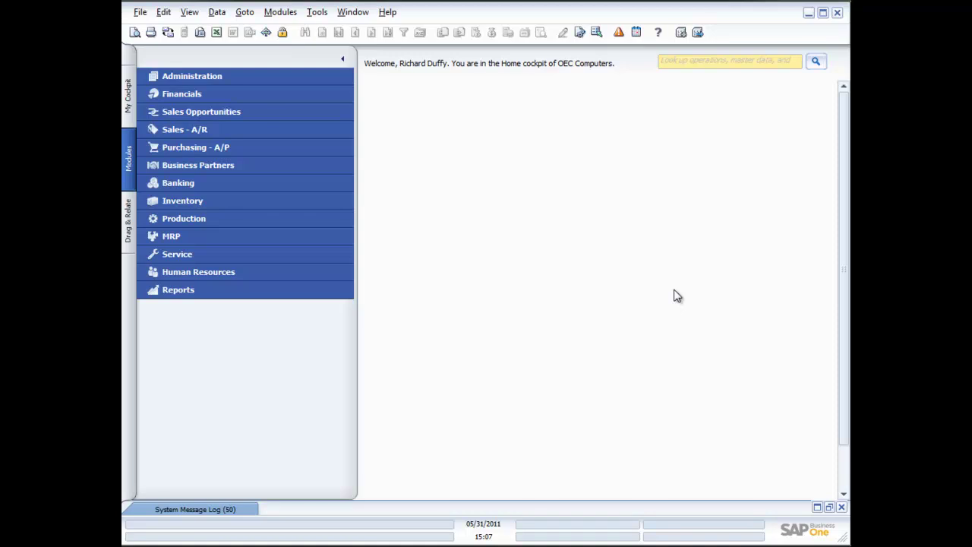
Step: Open the inventory Item Master Data and display the first item record
click(187, 202)
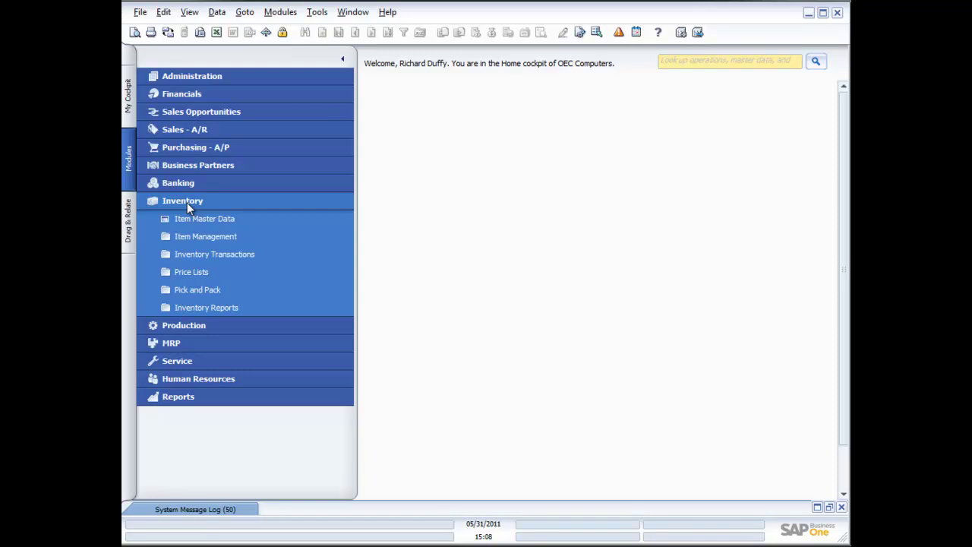
click(195, 218)
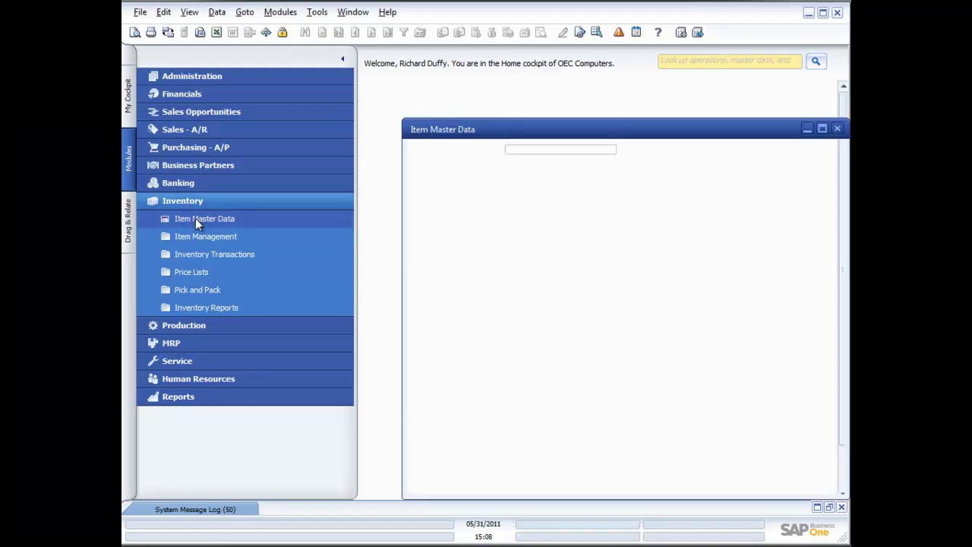
drag(574, 137, 534, 104)
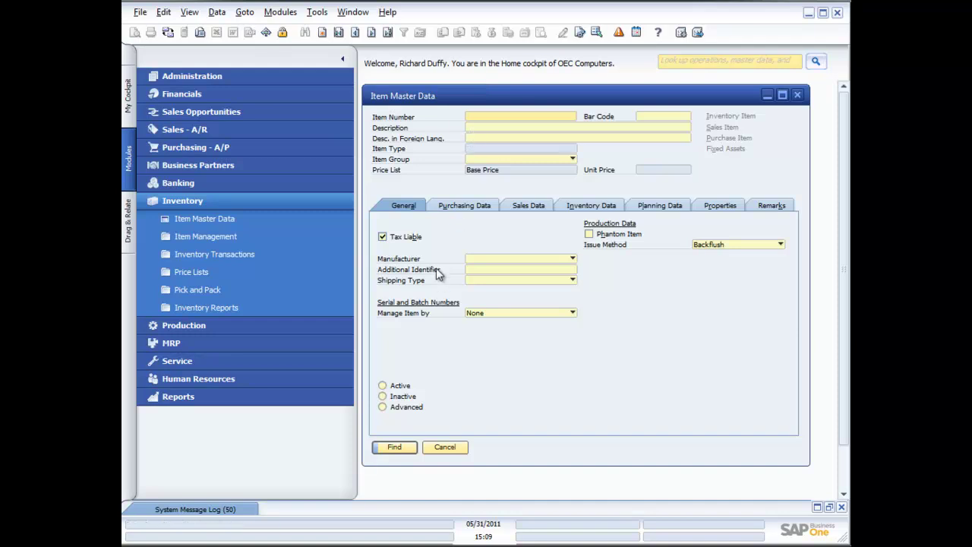
click(339, 33)
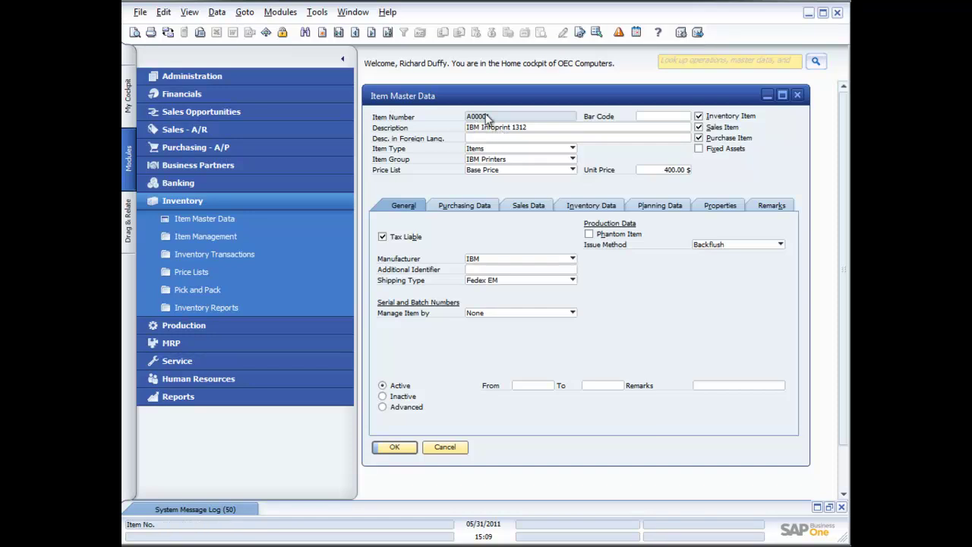
Step: Examine the item's type and group choices, plus the general manufacturer and serial/batch management options, without changing them
click(574, 151)
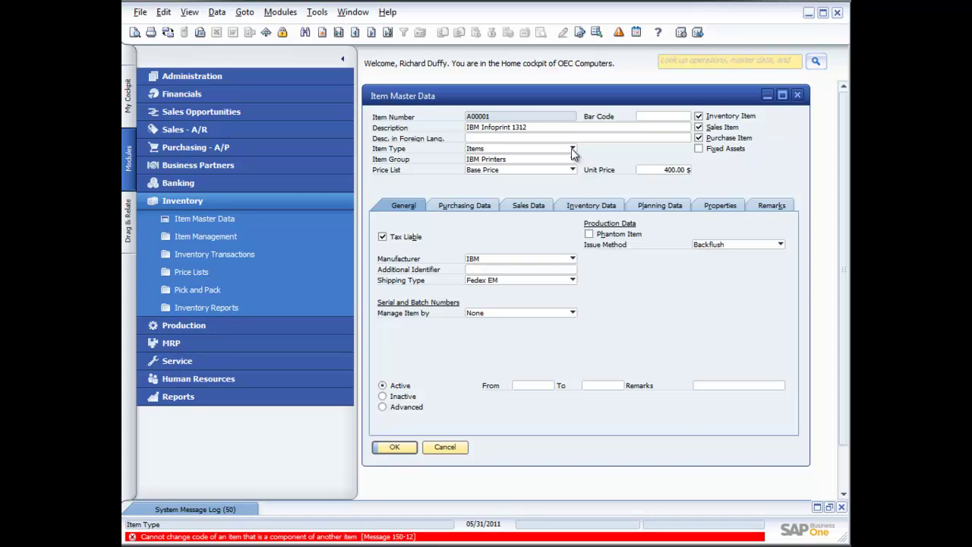
click(571, 161)
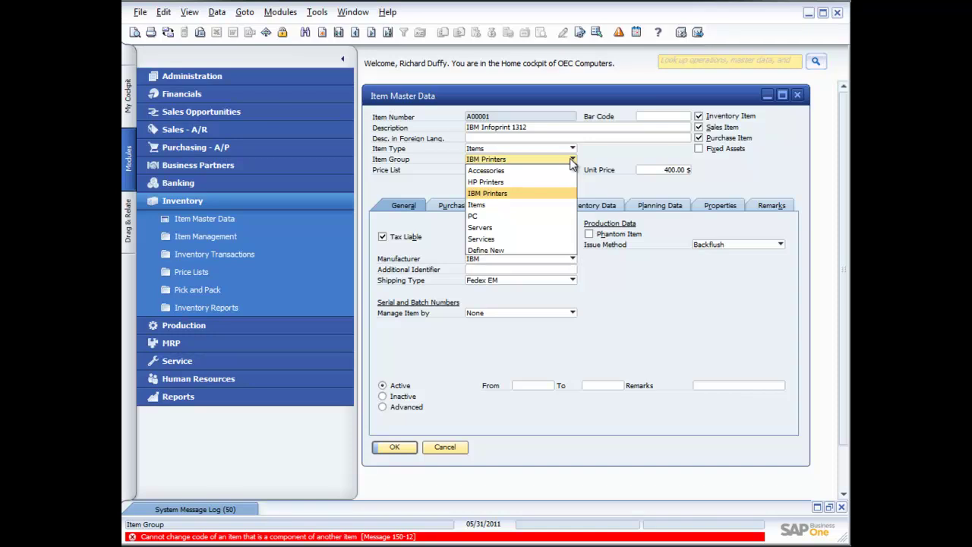
click(612, 161)
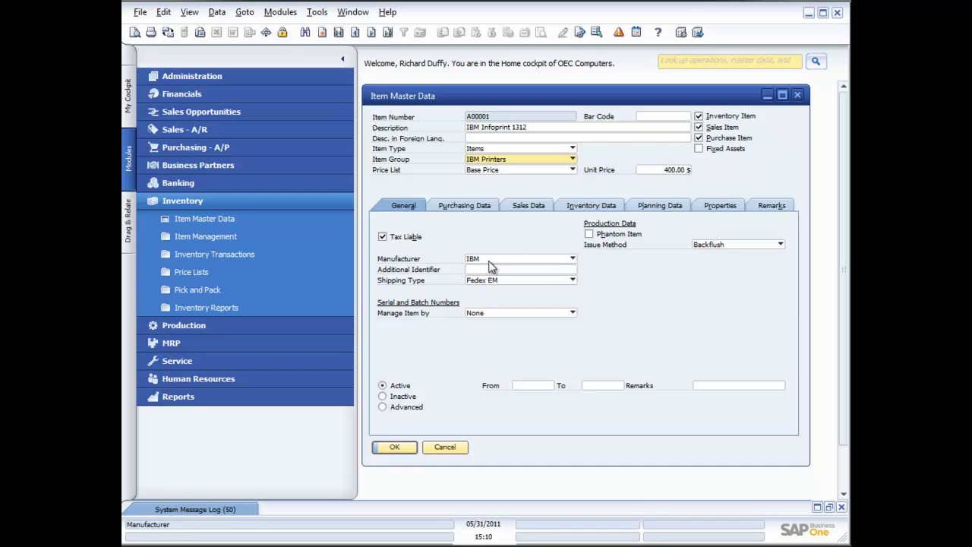
click(572, 259)
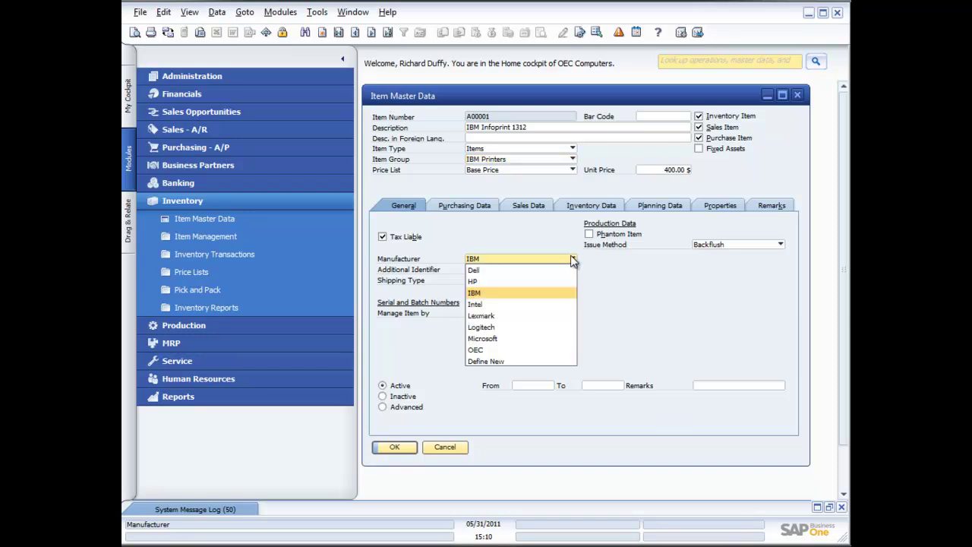
click(631, 294)
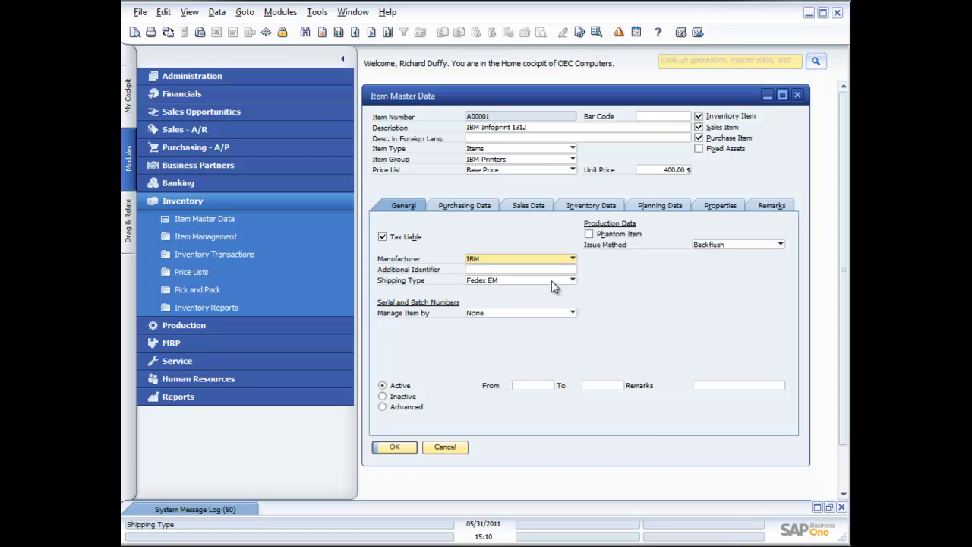
click(573, 313)
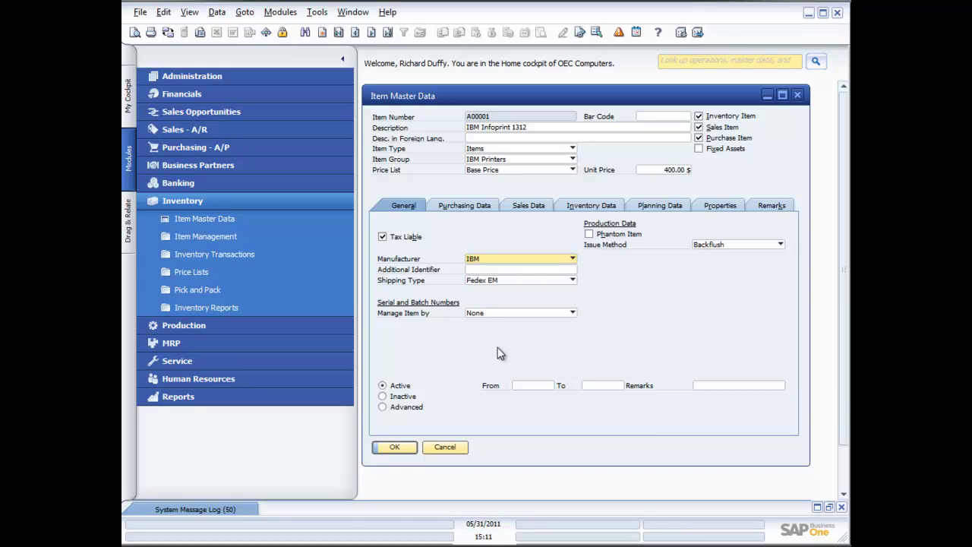
click(573, 313)
Step: Compare the item's purchasing and sales data, and review its inventory data by warehouse
click(465, 209)
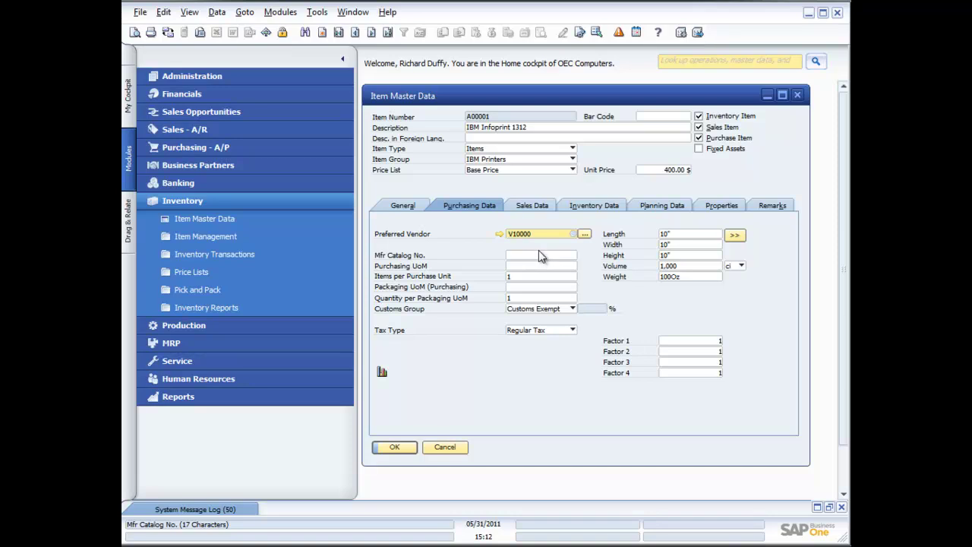
click(528, 207)
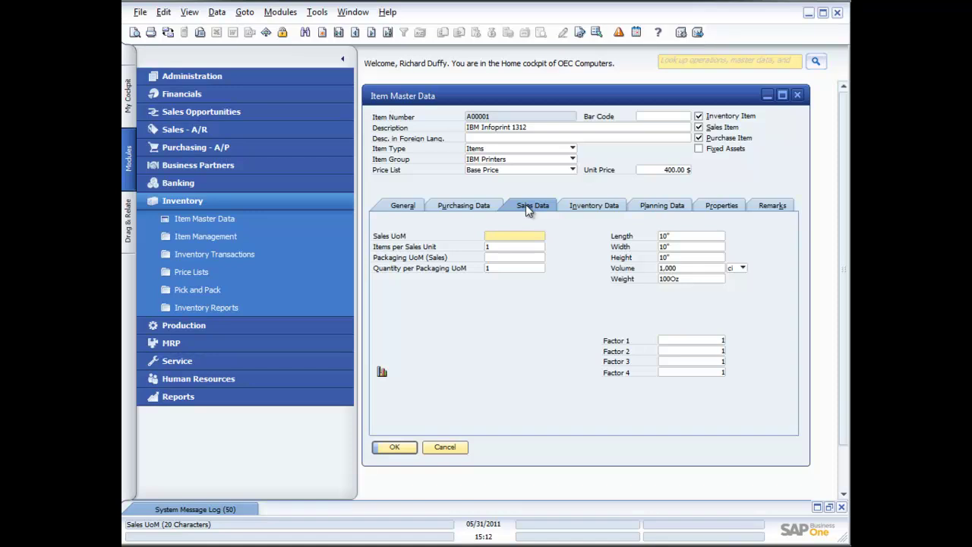
click(469, 207)
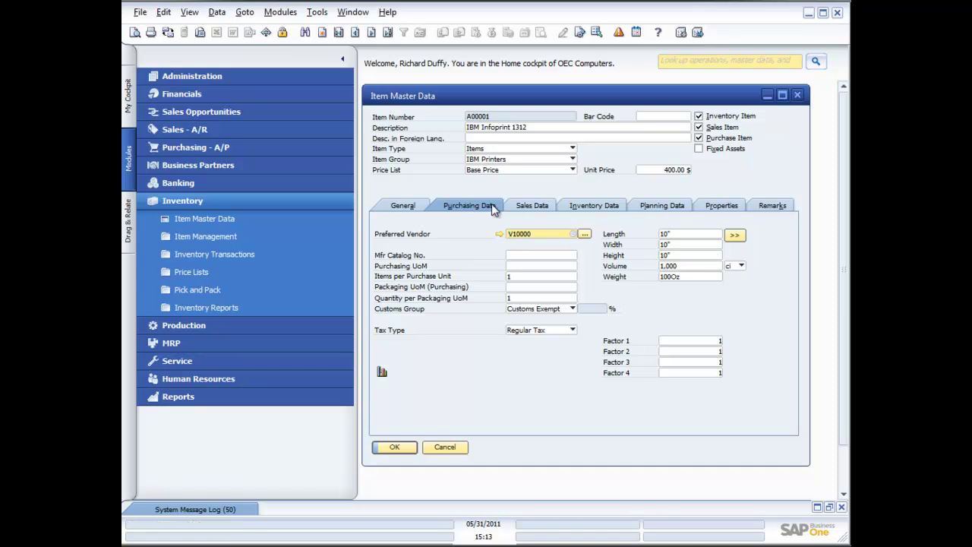
click(538, 208)
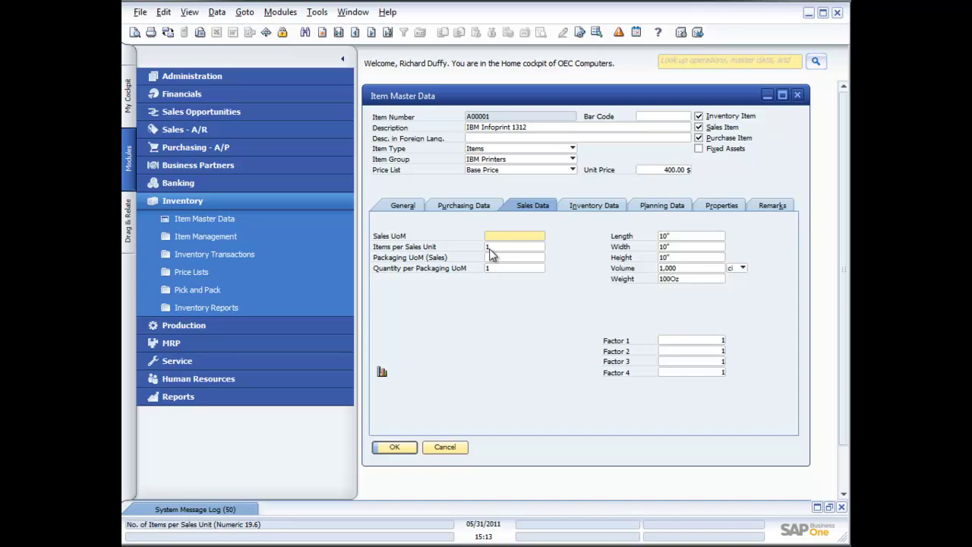
click(598, 206)
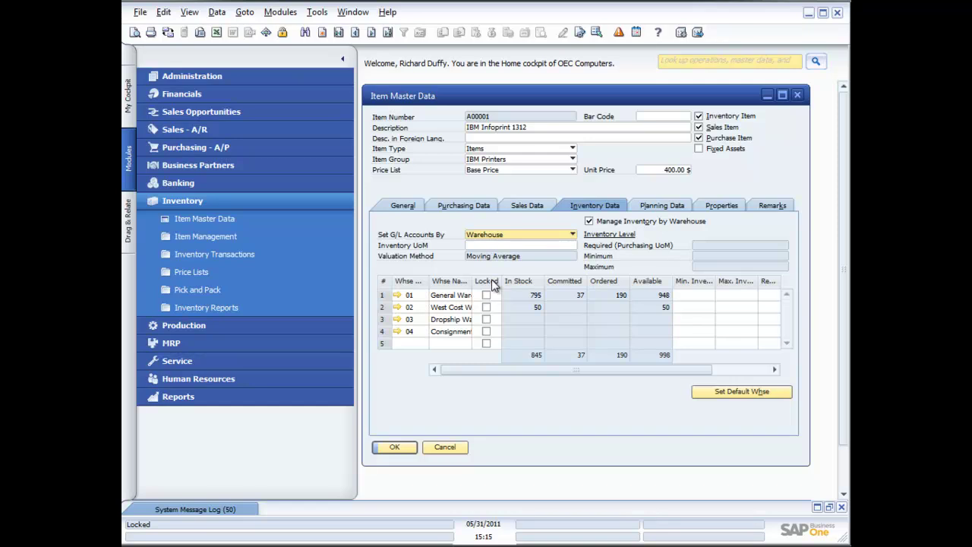
Step: Review the item's planning data, including the available planning and procurement methods, keeping MRP and Buy
click(652, 207)
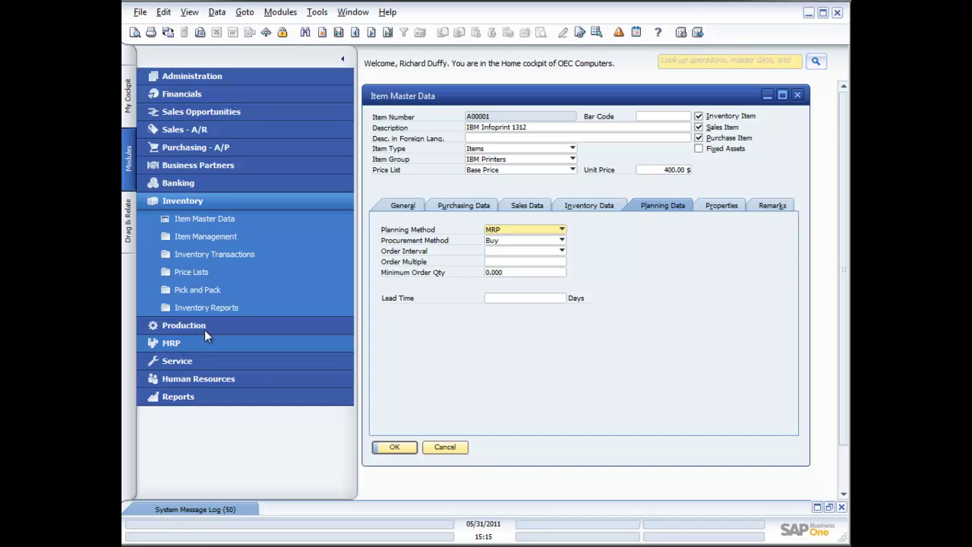
click(560, 229)
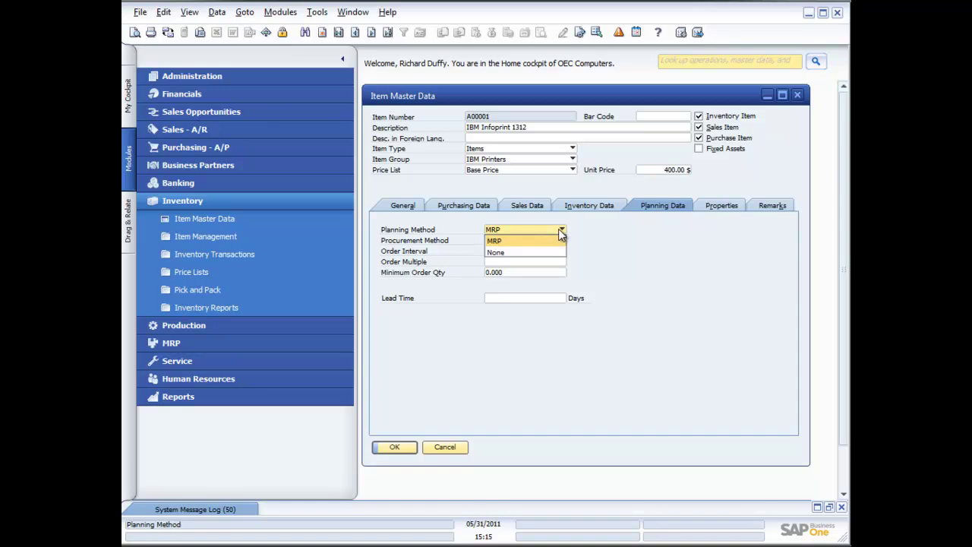
click(560, 228)
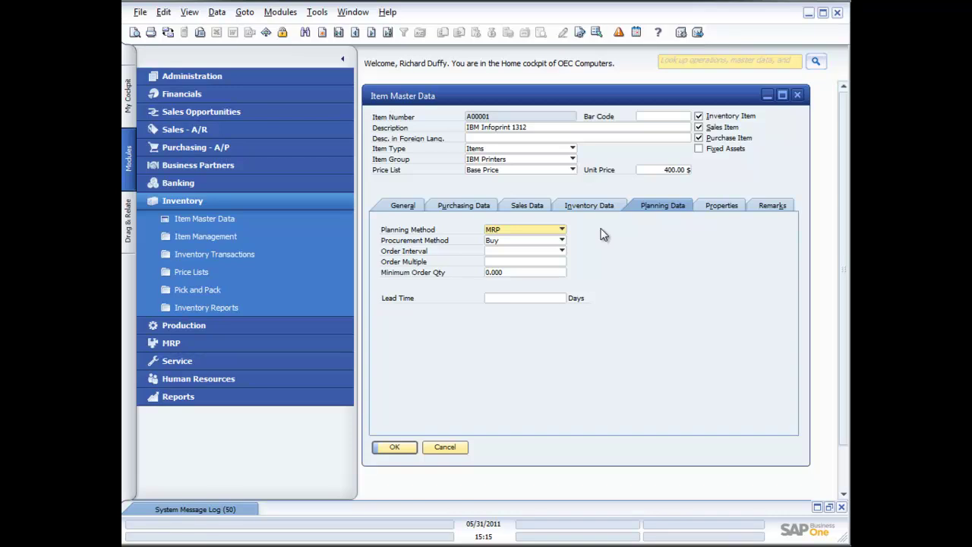
click(563, 240)
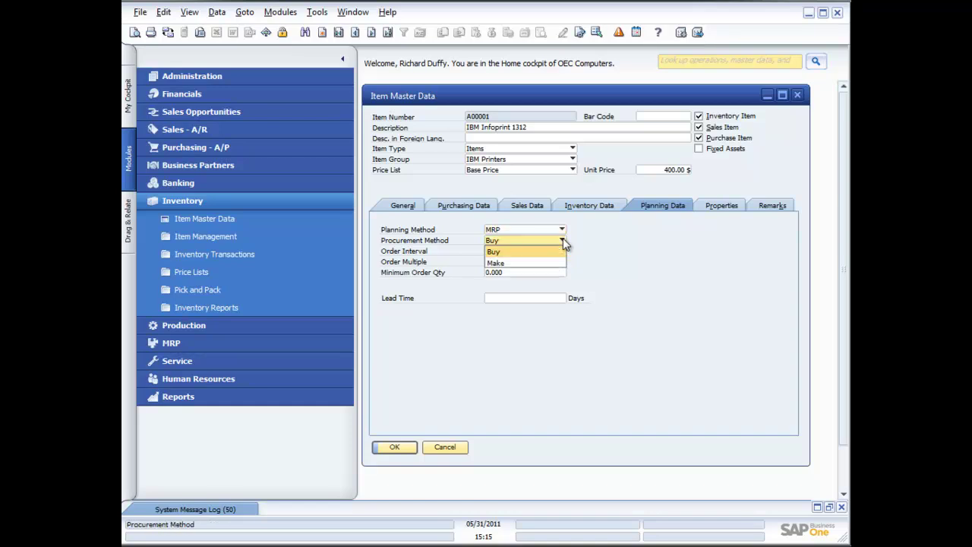
click(616, 254)
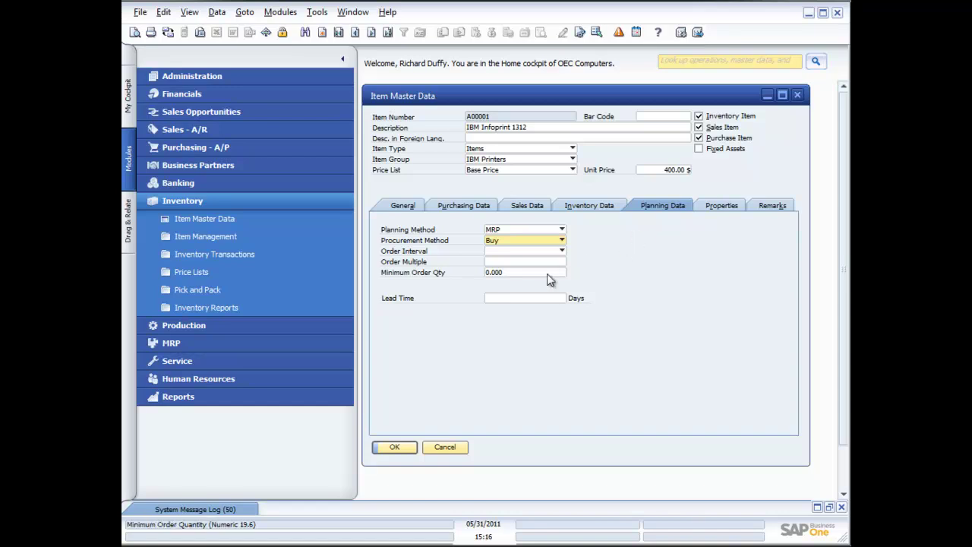
Step: Look through the item's full list of properties and its remarks, and return to the general data
click(731, 212)
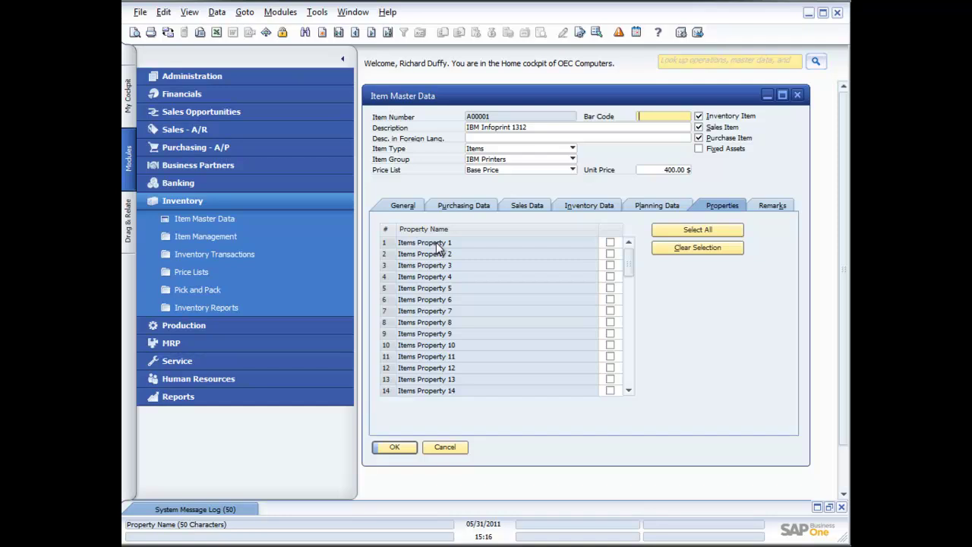
drag(629, 262, 635, 386)
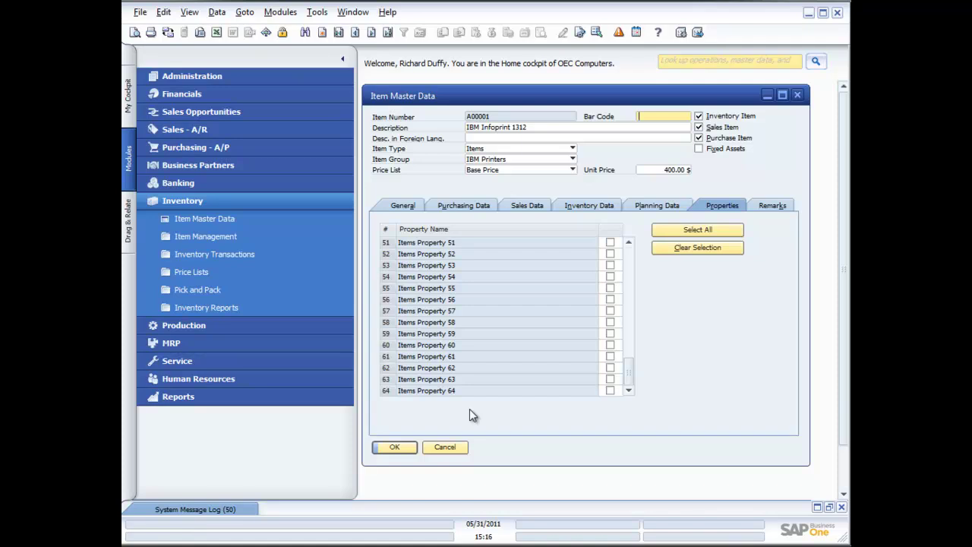
click(772, 206)
click(670, 287)
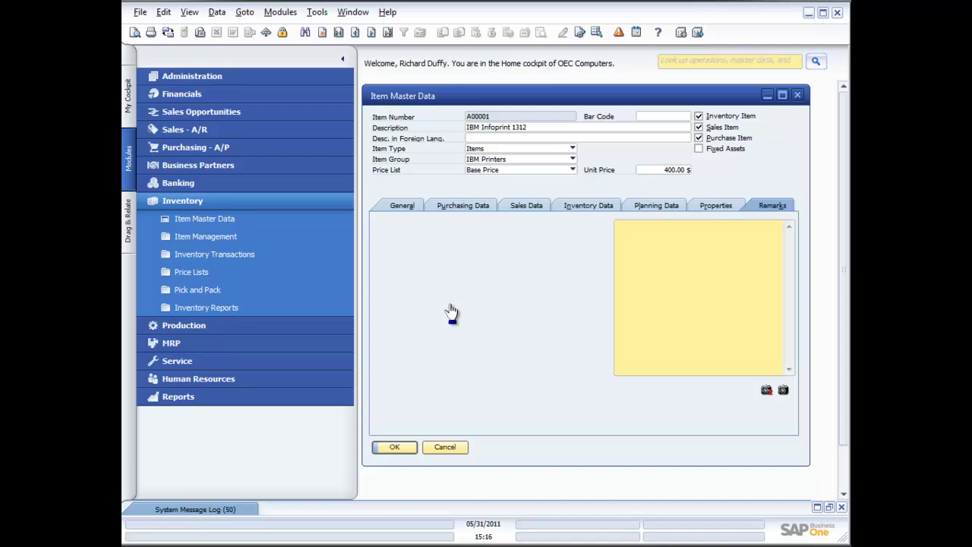
click(401, 207)
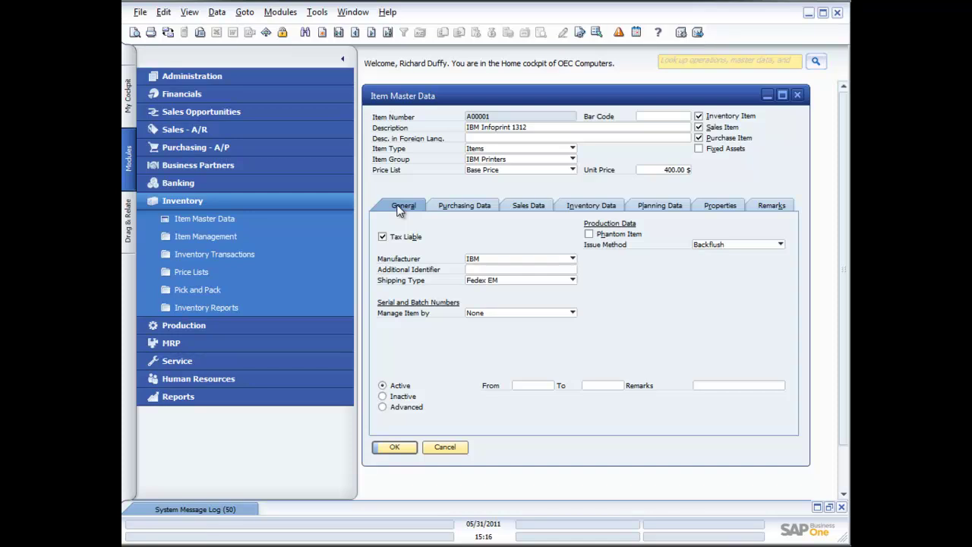
Step: Open the inventory Price Lists overview and move its window clear of the item record's details
click(224, 238)
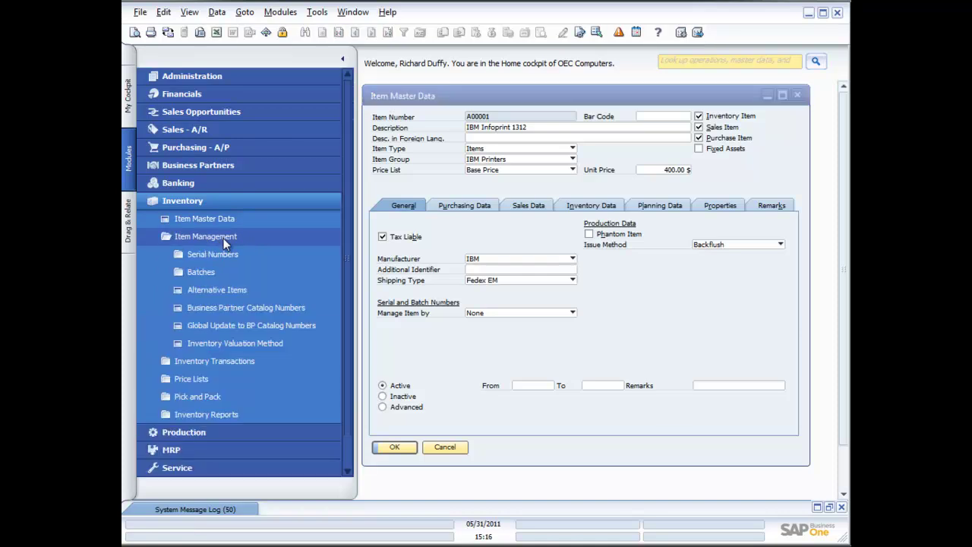
click(223, 238)
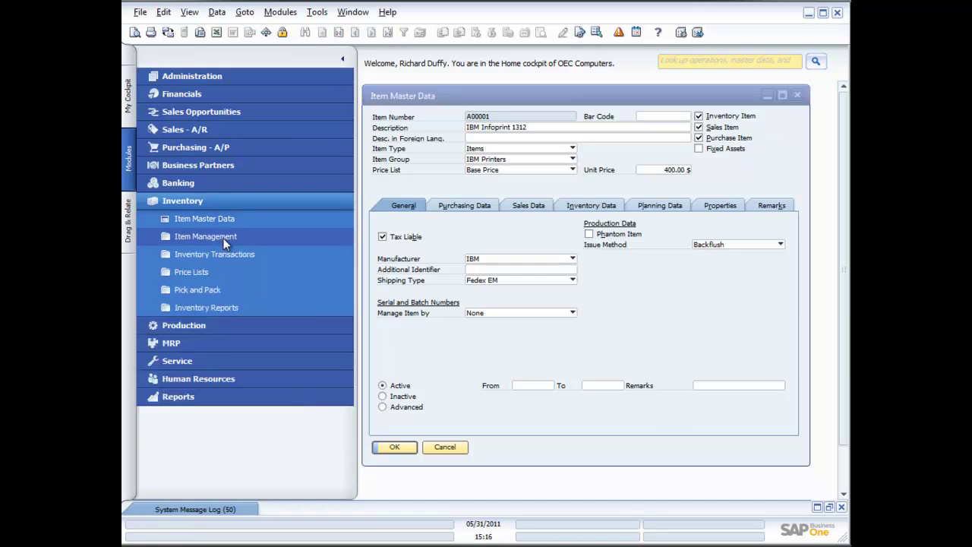
click(204, 273)
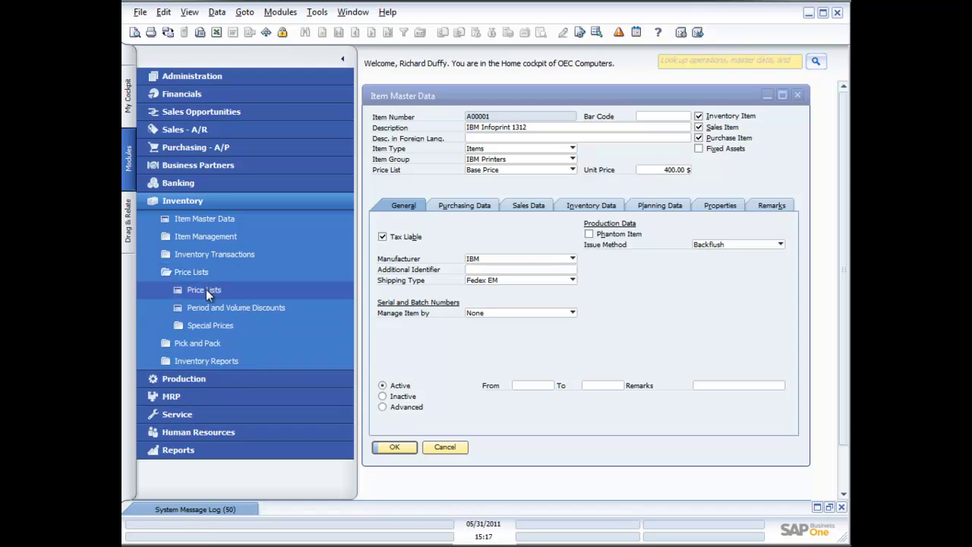
click(206, 289)
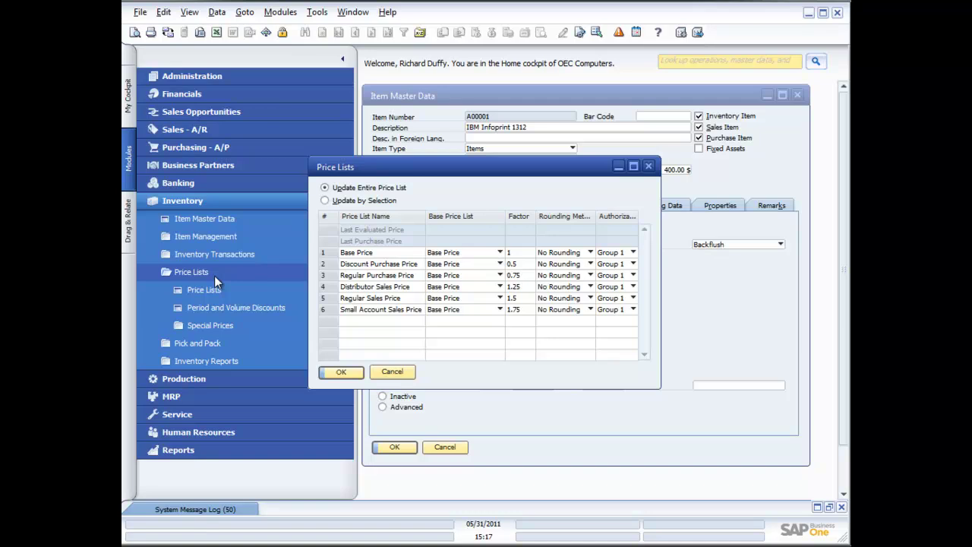
drag(421, 172, 317, 226)
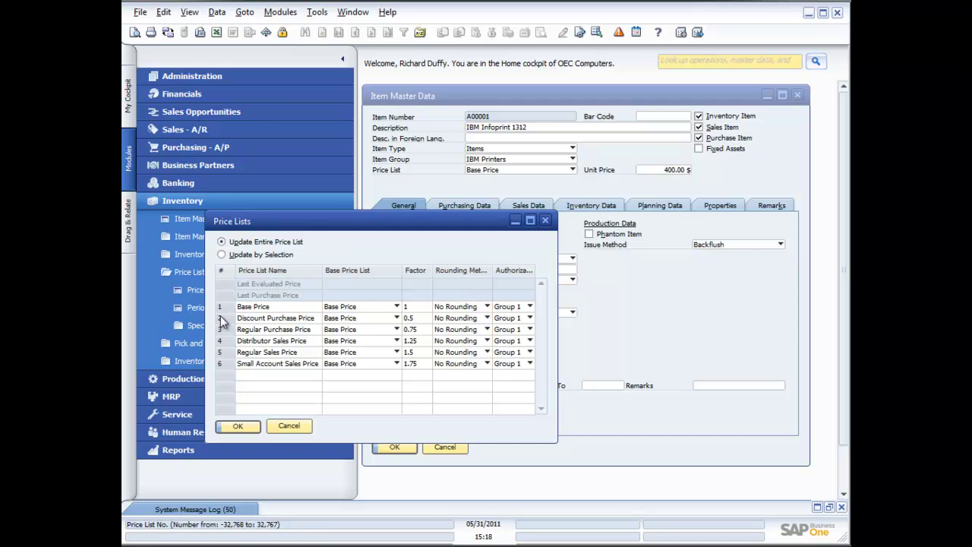
Step: Inspect the Distributor Sales Price list and item A00001's unit price, and close the price list windows without changes
double_click(226, 361)
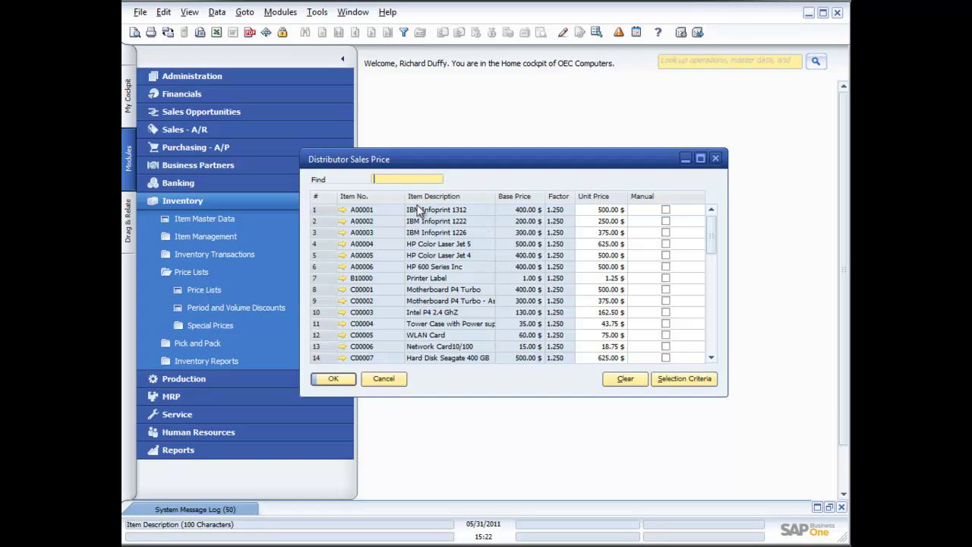
click(614, 212)
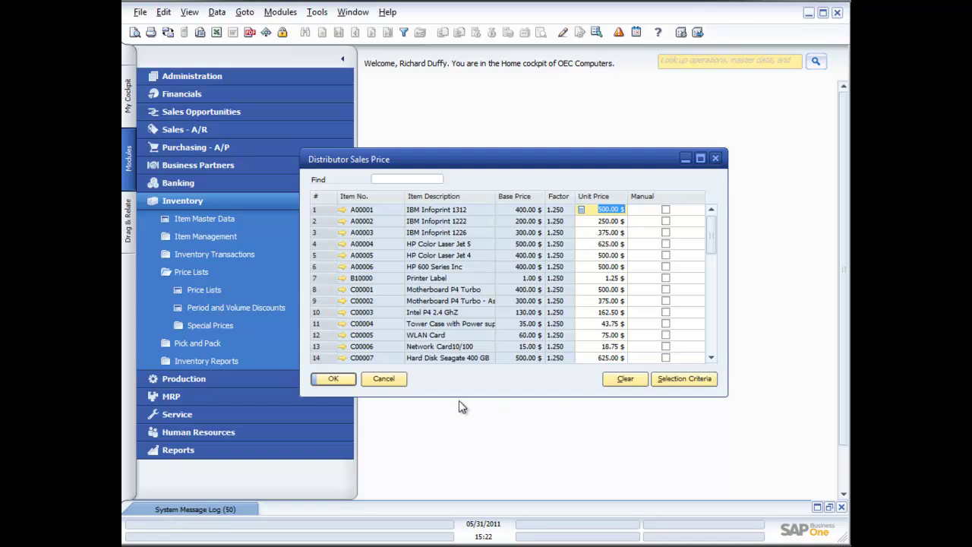
click(384, 378)
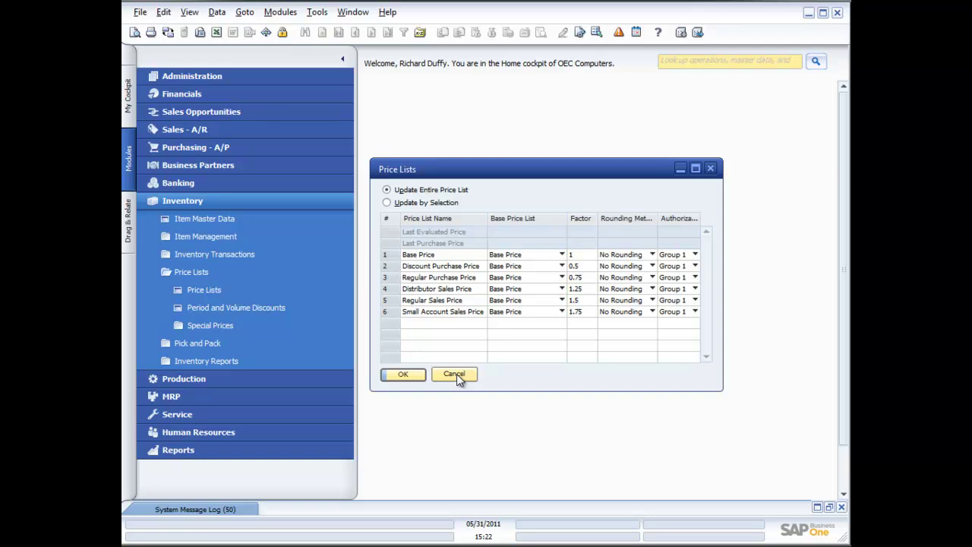
click(457, 374)
Step: Open Period and Volume Discounts for the Small Account Sales Price list and add item A00001
click(253, 307)
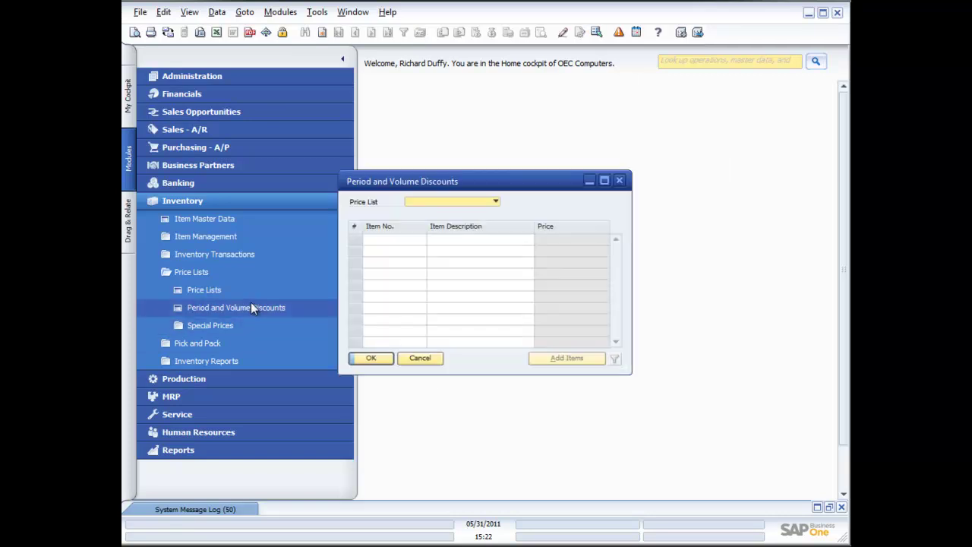
drag(485, 185, 546, 135)
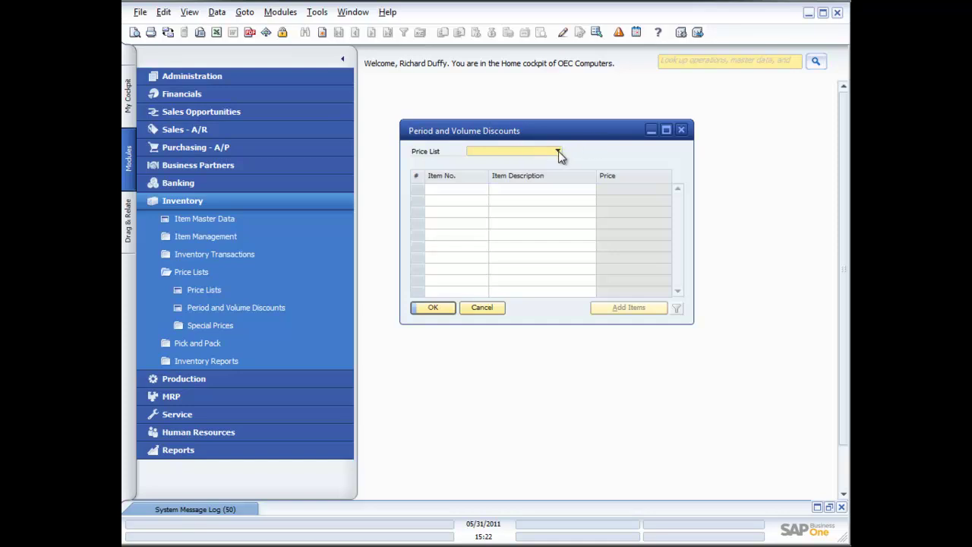
click(560, 152)
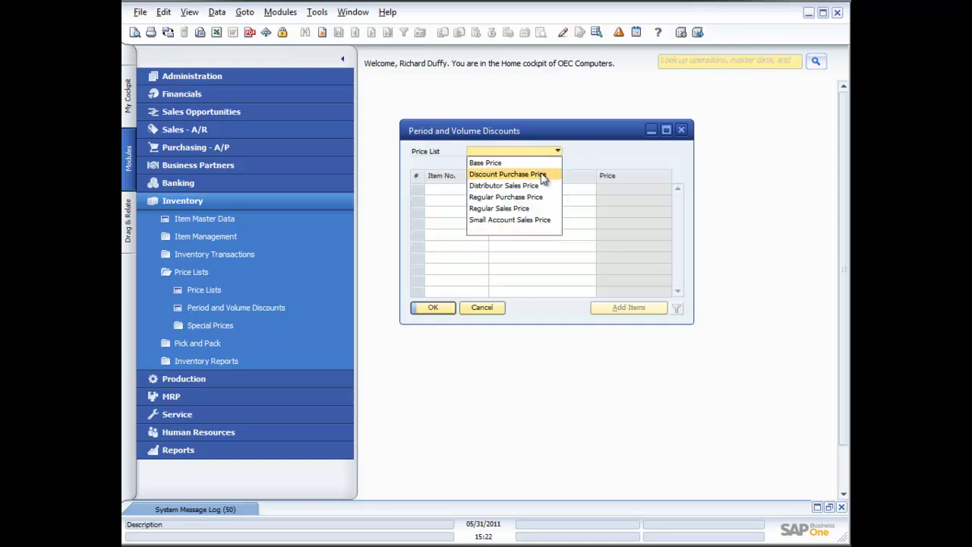
click(521, 220)
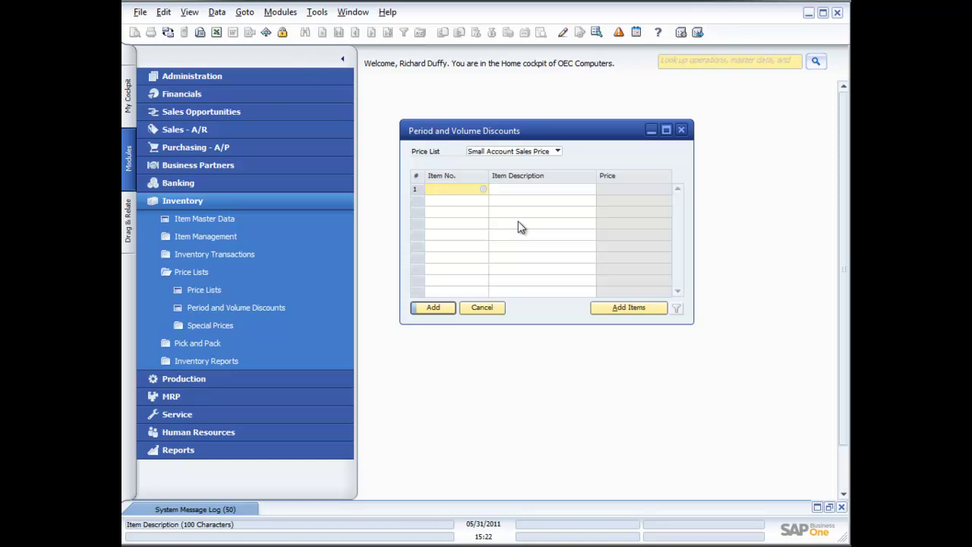
click(481, 188)
click(484, 189)
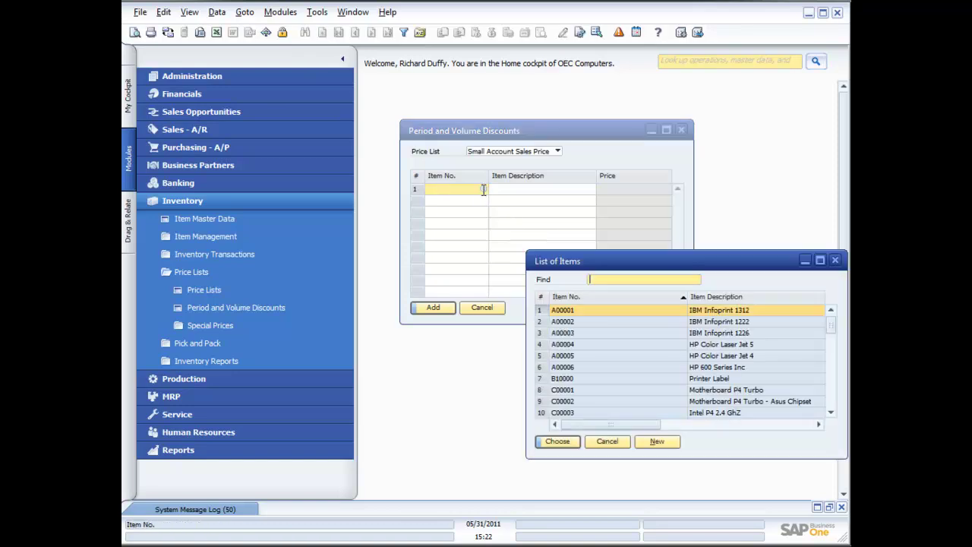
double_click(599, 311)
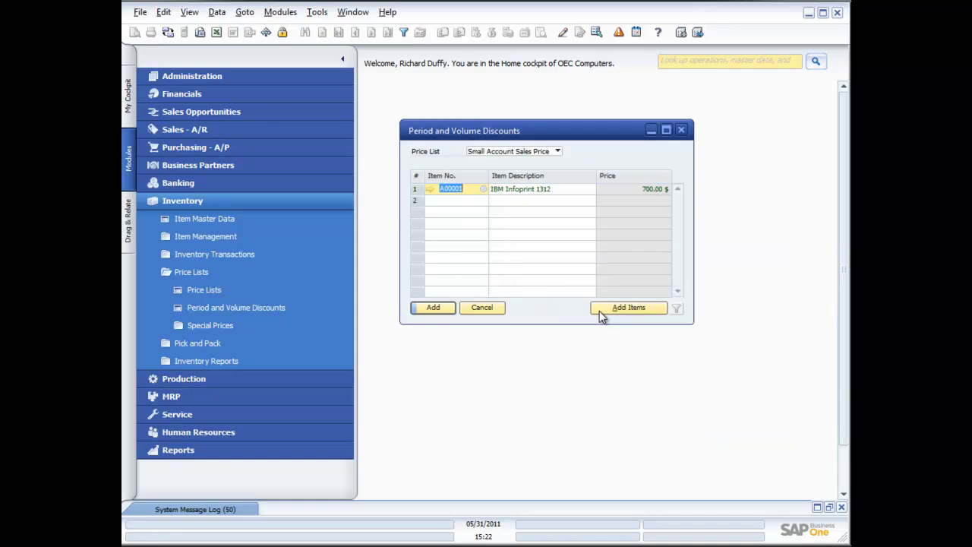
Step: Open the period discounts of item A00001 and set the first period's end date to 06/30/2011
double_click(417, 189)
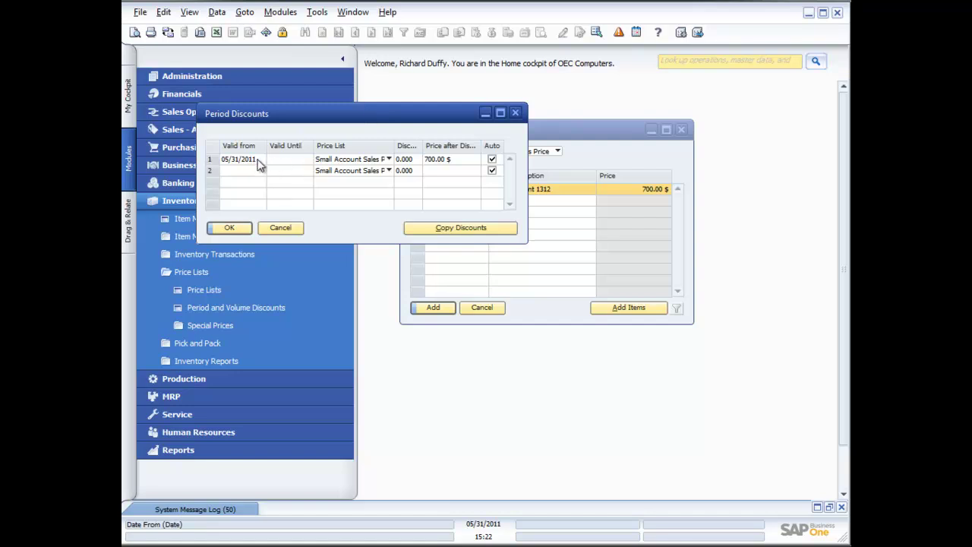
click(284, 161)
click(307, 160)
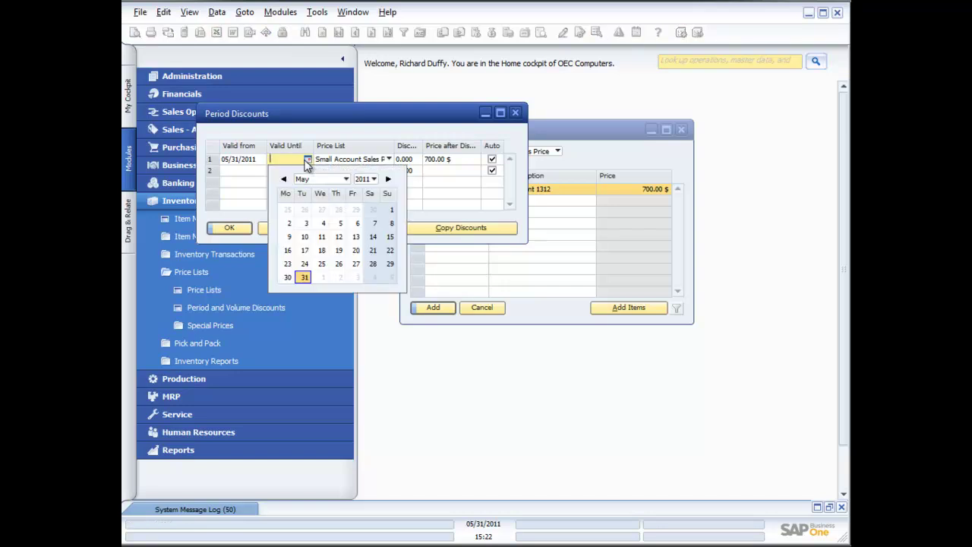
click(347, 179)
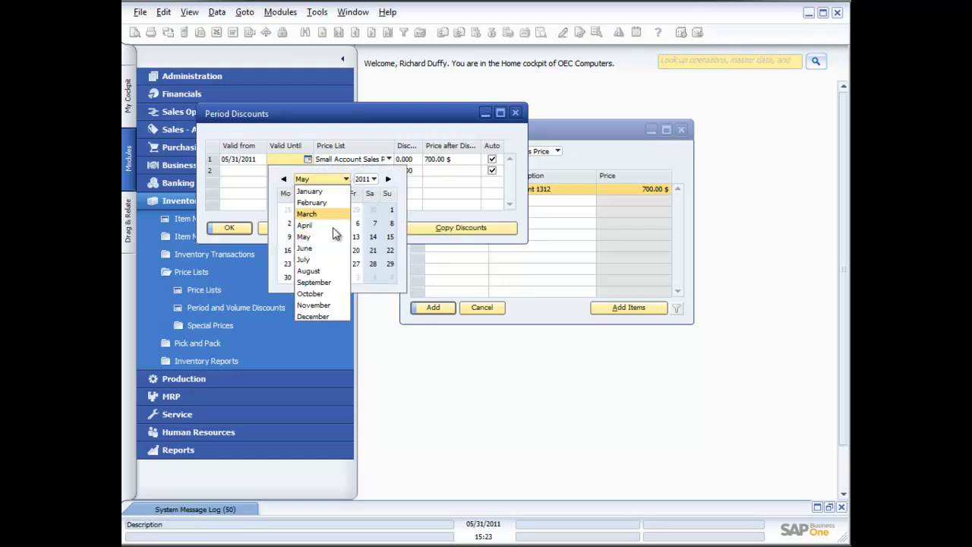
click(321, 249)
click(338, 264)
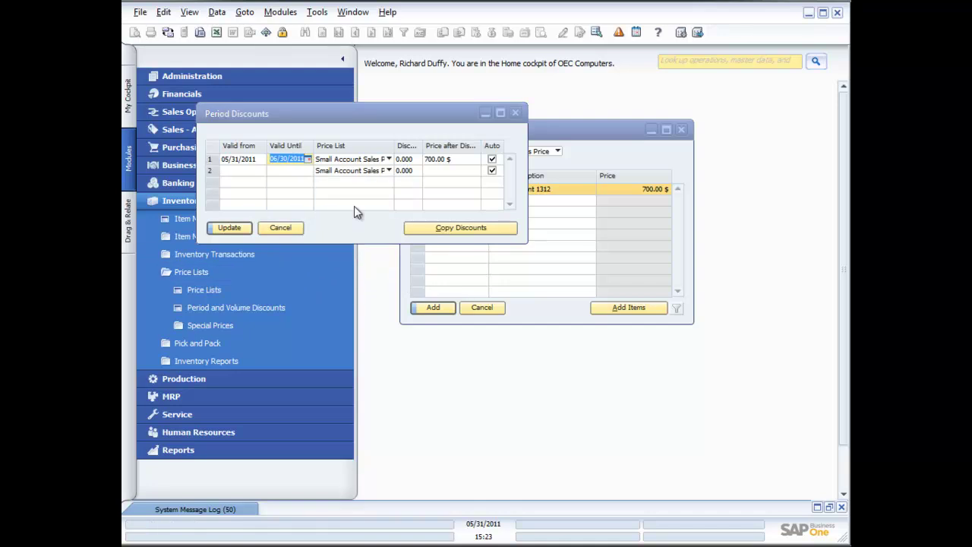
Step: Give the first period a 5% discount and update the period discounts
click(405, 159)
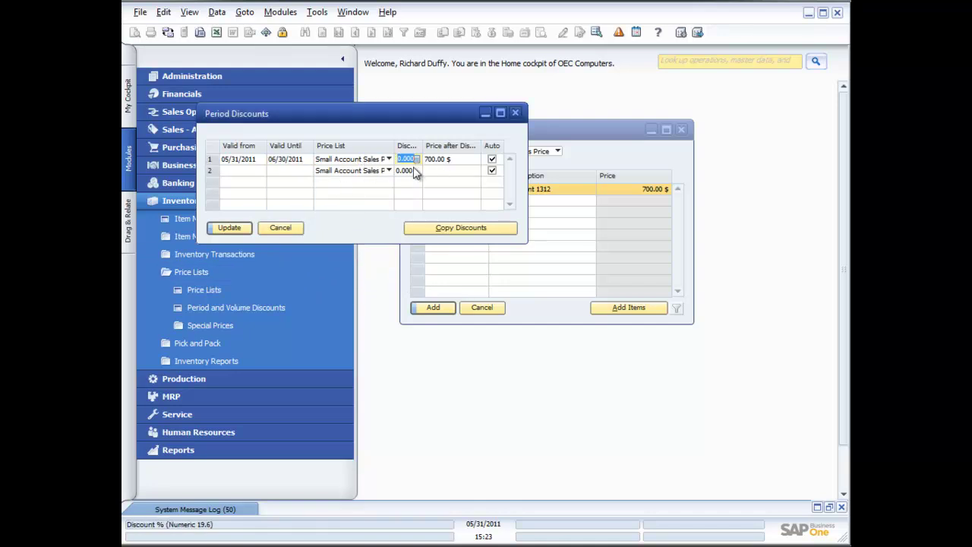
text(5)
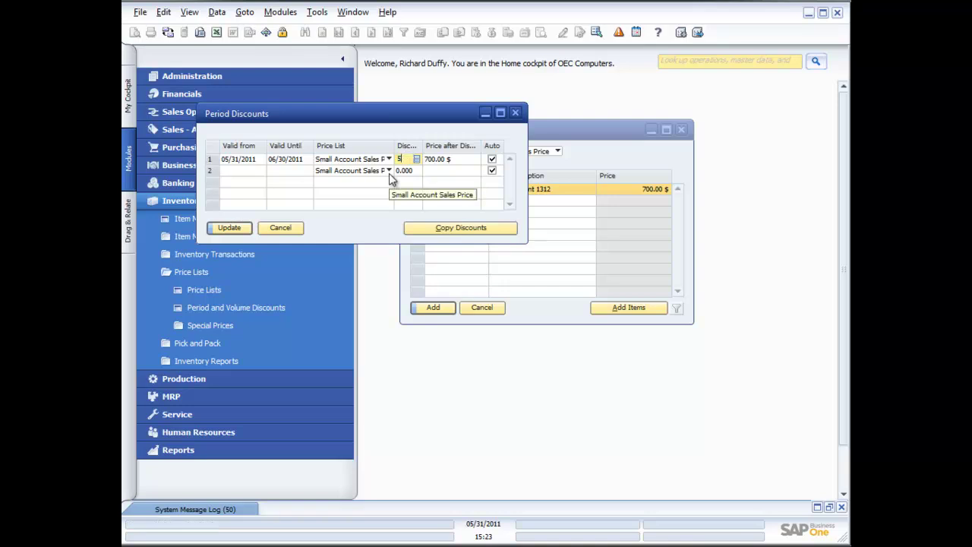
key(Tab)
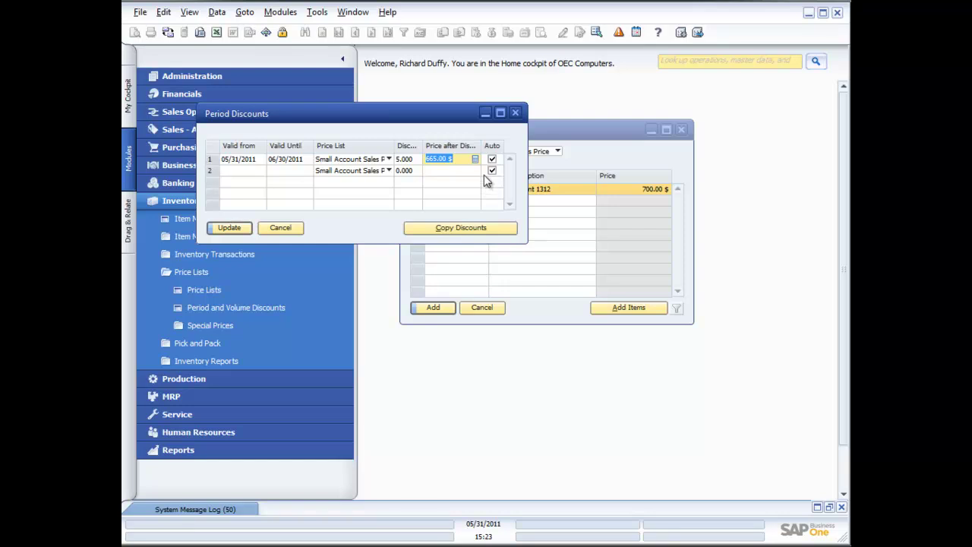
click(231, 228)
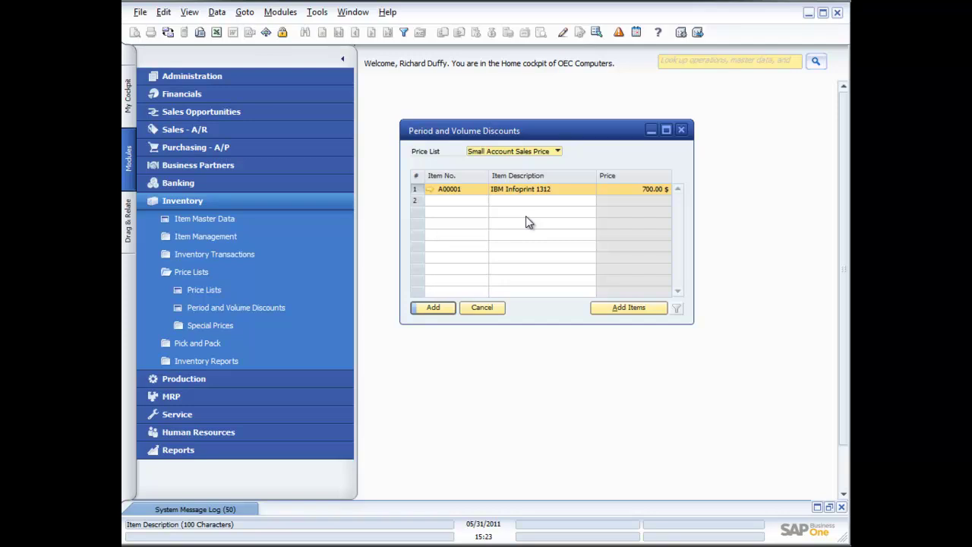
Step: Inspect the volume discounts of item A00001's first period in a window moved clear of the others, and close it without changes
double_click(417, 190)
click(212, 162)
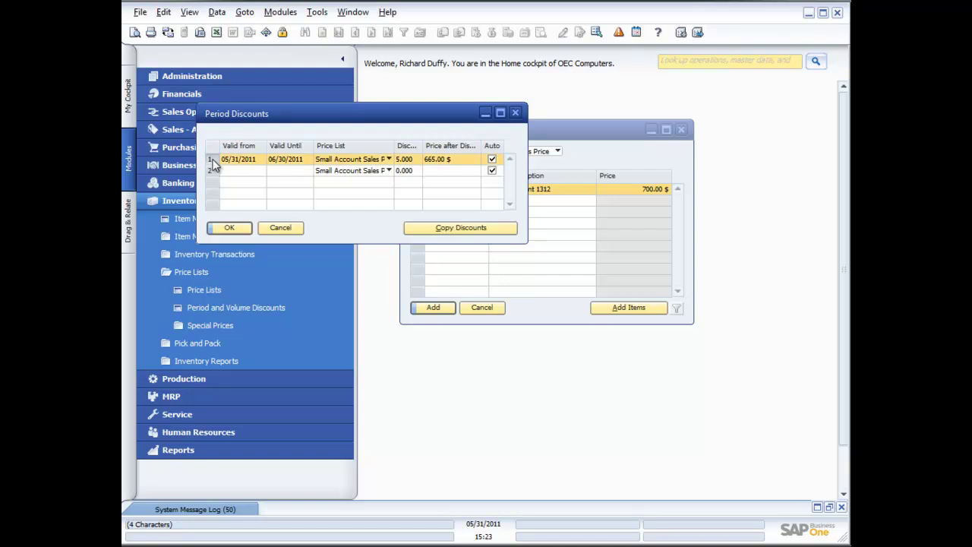
double_click(213, 166)
drag(248, 374, 674, 192)
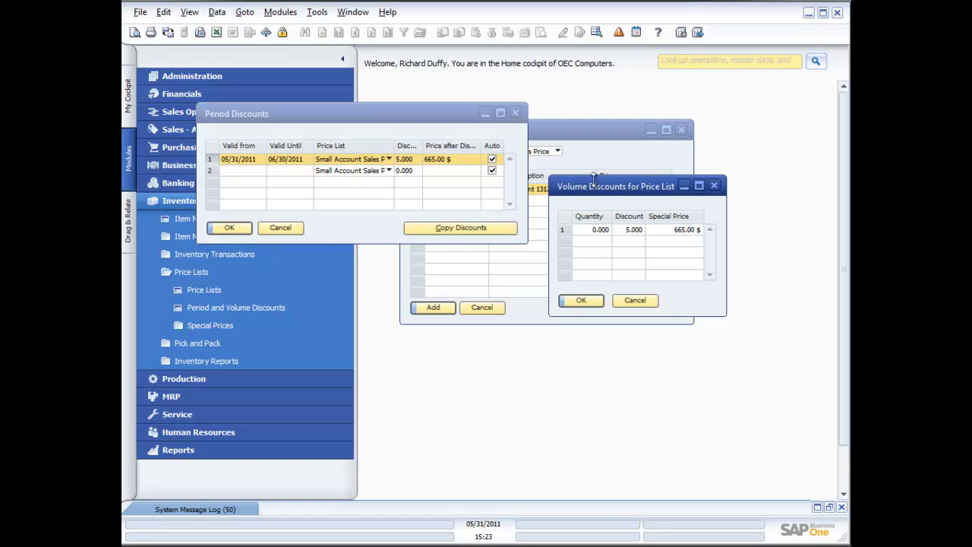
click(600, 230)
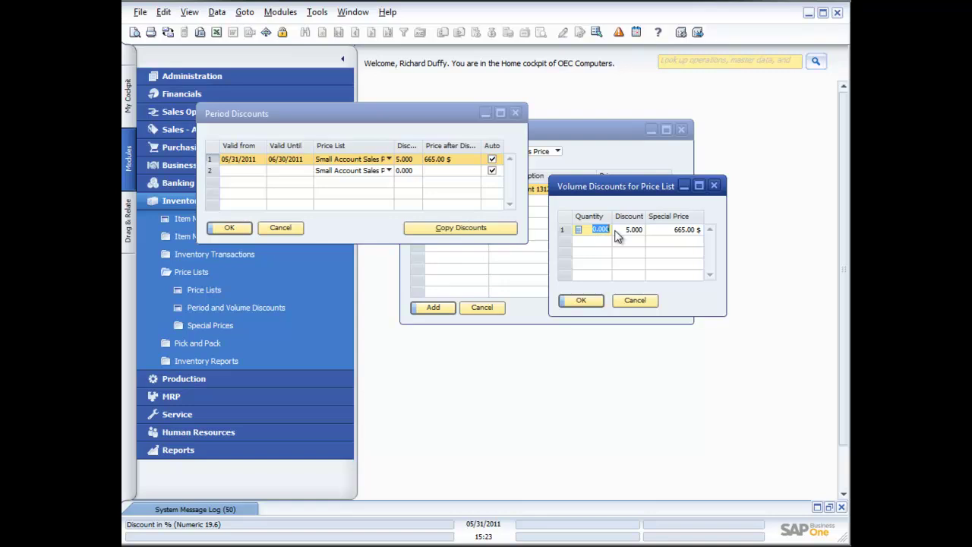
click(628, 299)
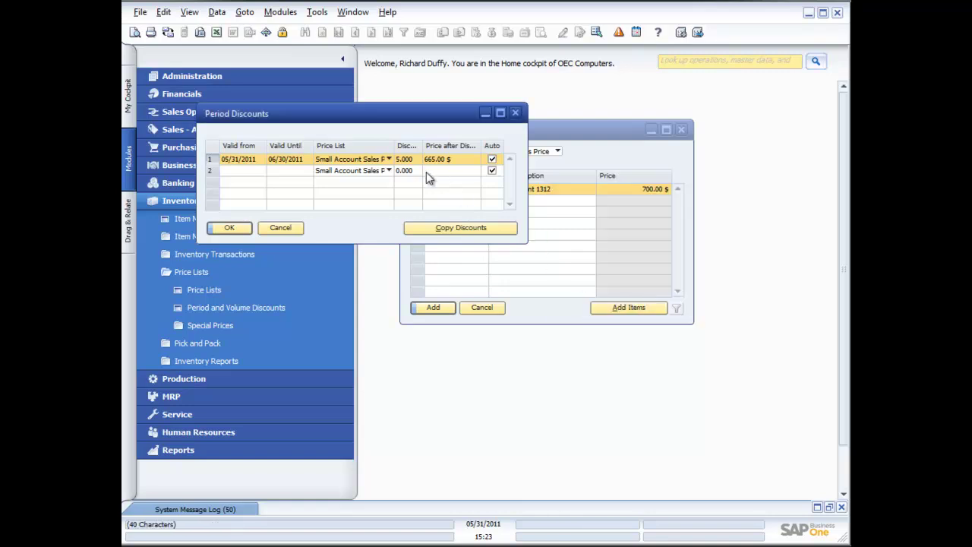
Step: Reset the first period's discount to 0 and update the period discounts
text(0)
click(441, 161)
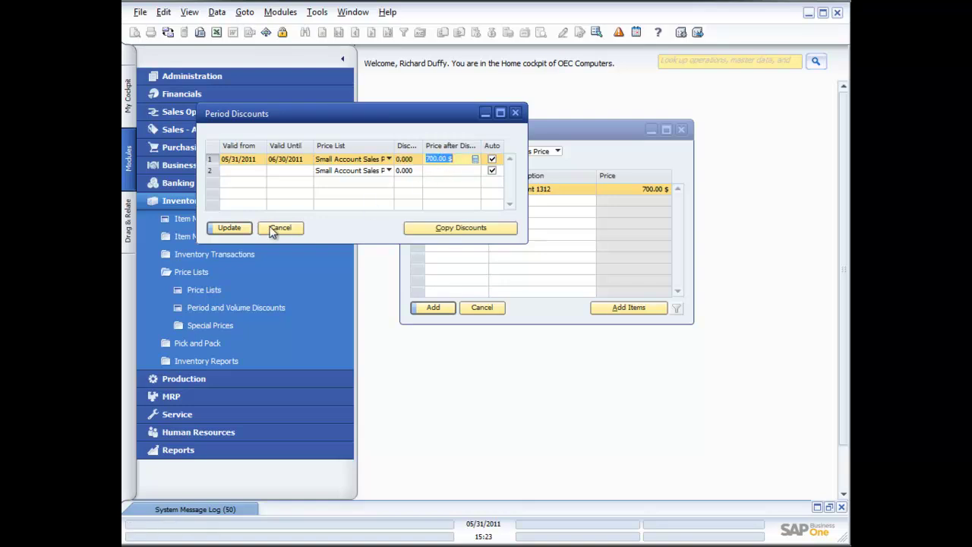
click(234, 228)
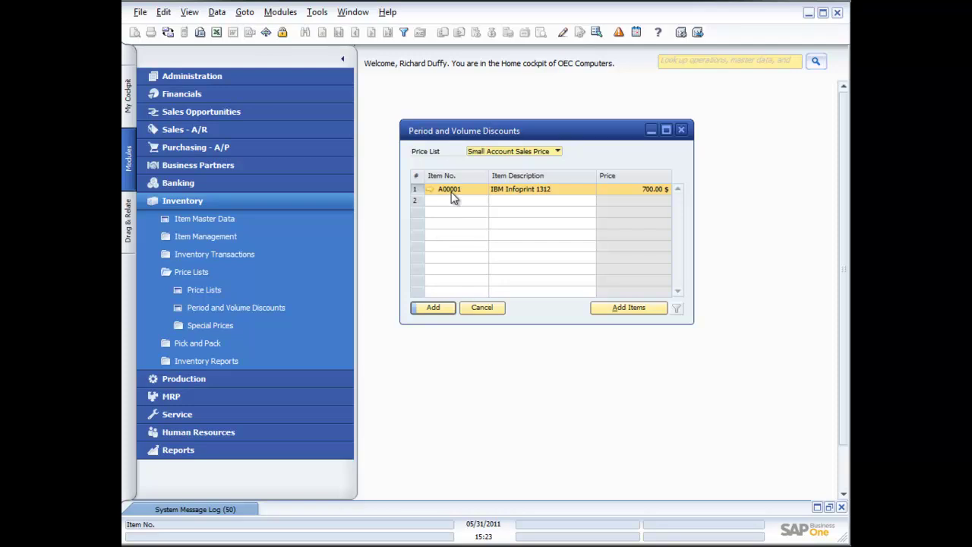
Step: Reopen the first period's volume discounts and enter a 5% discount for a quantity of 10
double_click(414, 189)
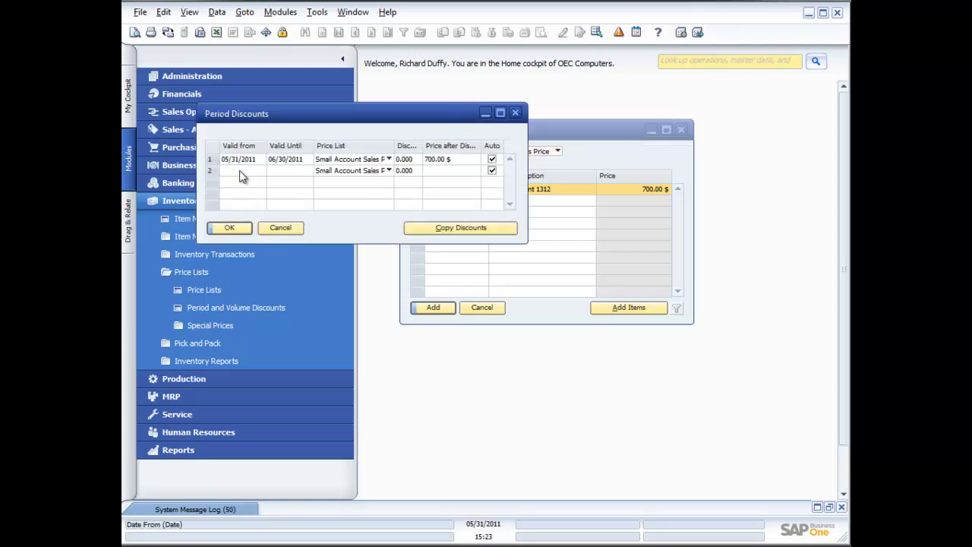
double_click(211, 161)
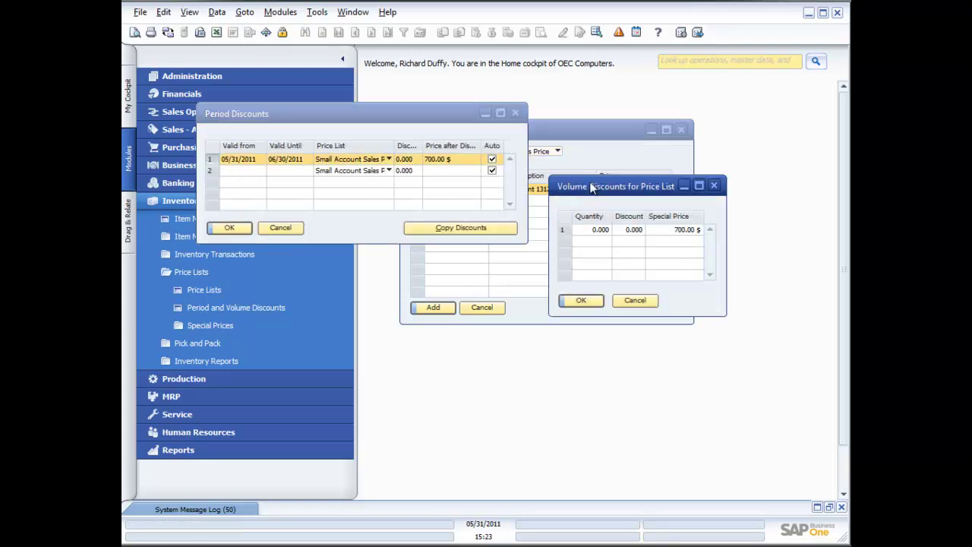
click(592, 231)
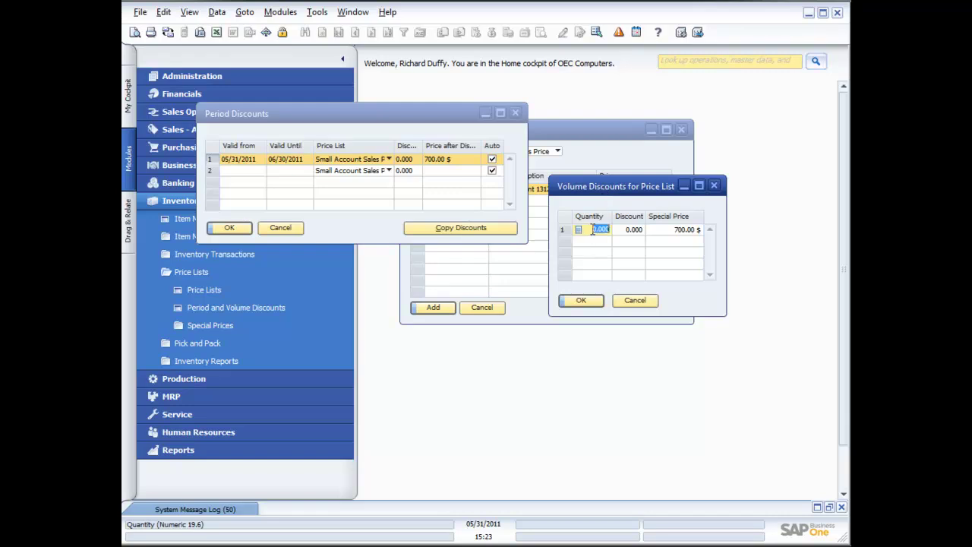
text(10)
key(Tab)
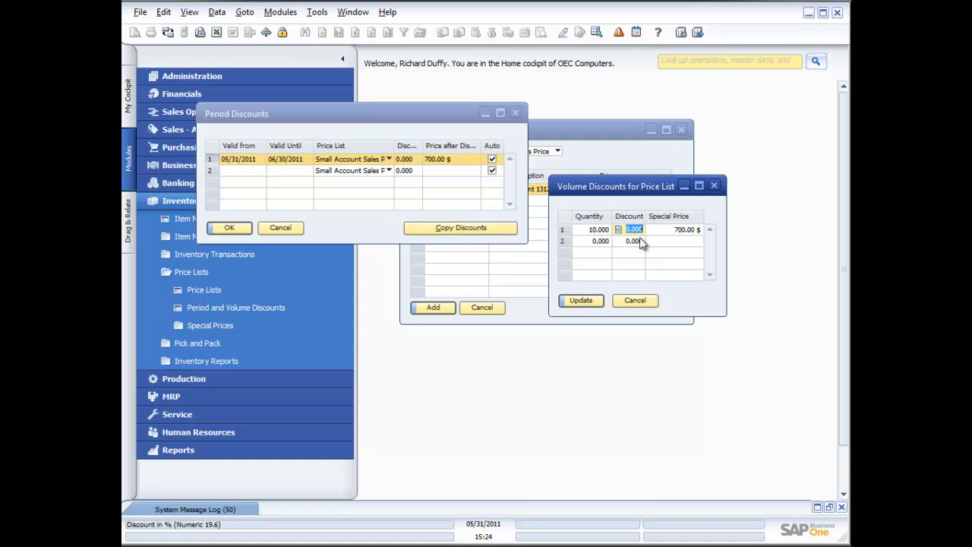
text(5)
key(Tab)
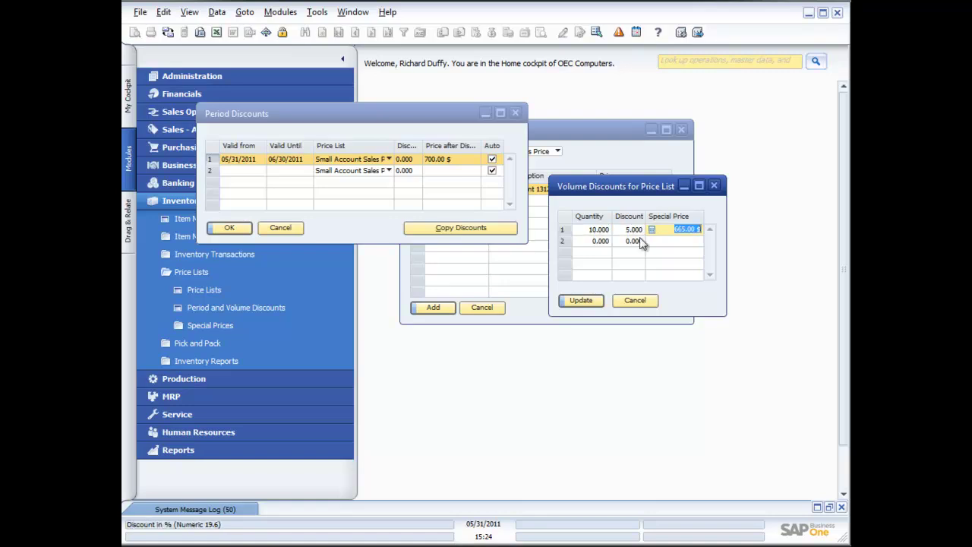
Step: Add a second volume discount row with a quantity of 20 and a 7% discount
click(599, 241)
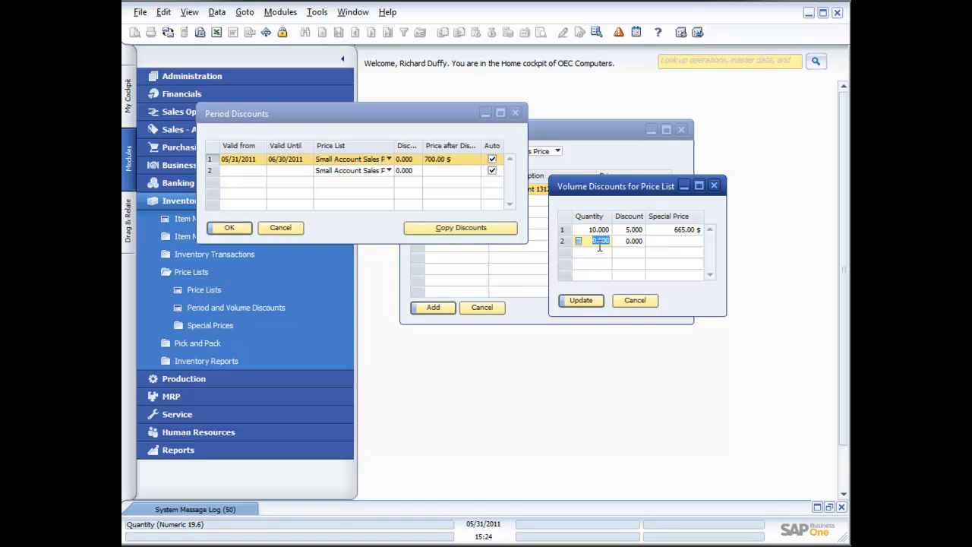
text(20)
key(Tab)
text(7)
key(Tab)
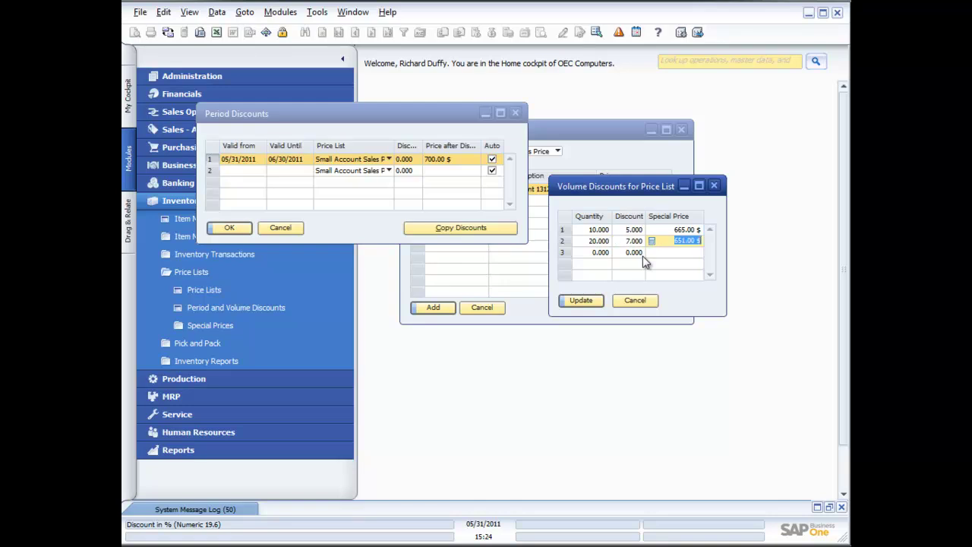
Step: Save the volume and period discounts, add the price list's discount record and close Period and Volume Discounts
click(599, 253)
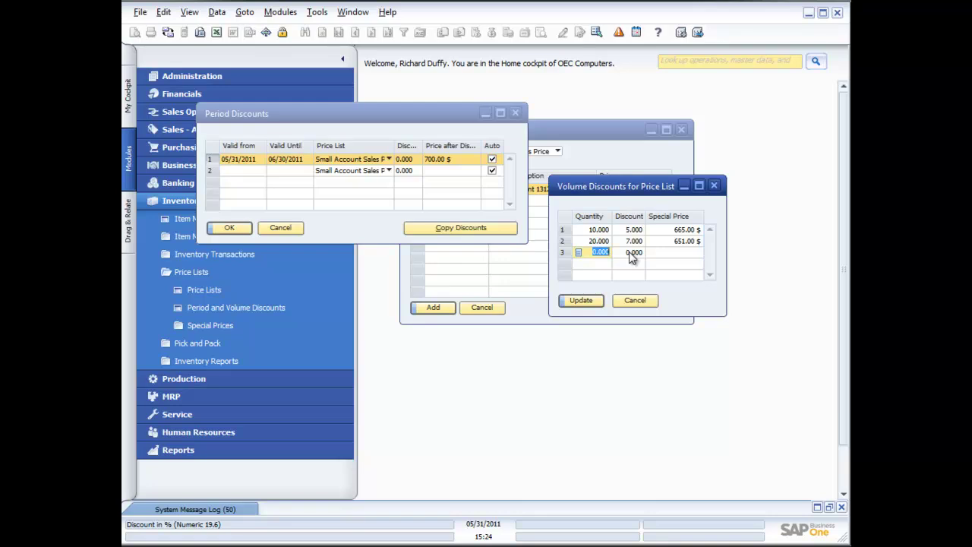
click(582, 301)
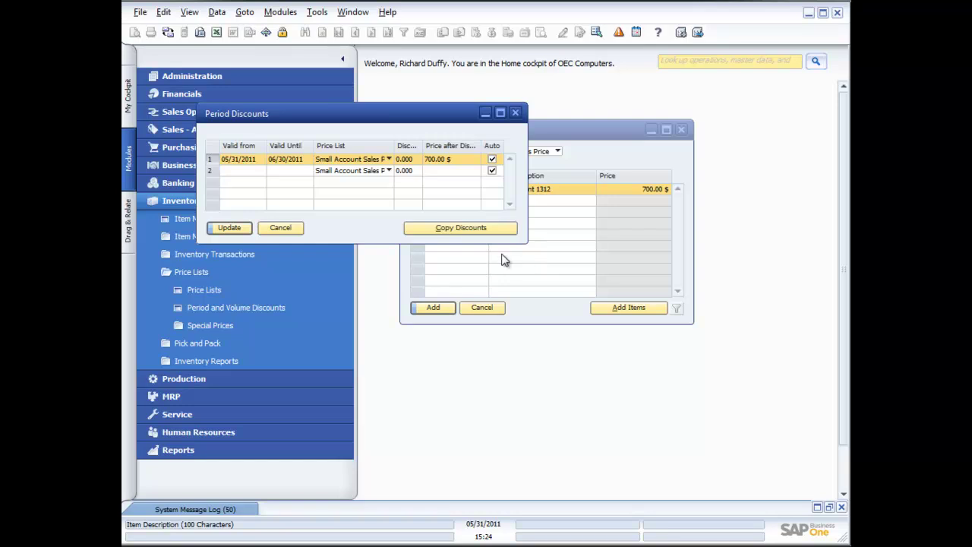
click(228, 230)
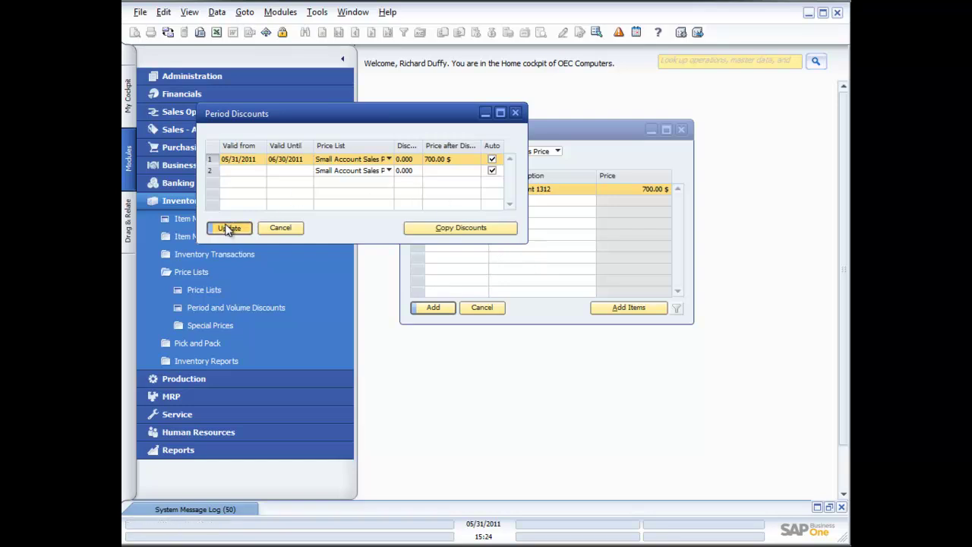
click(436, 306)
click(681, 130)
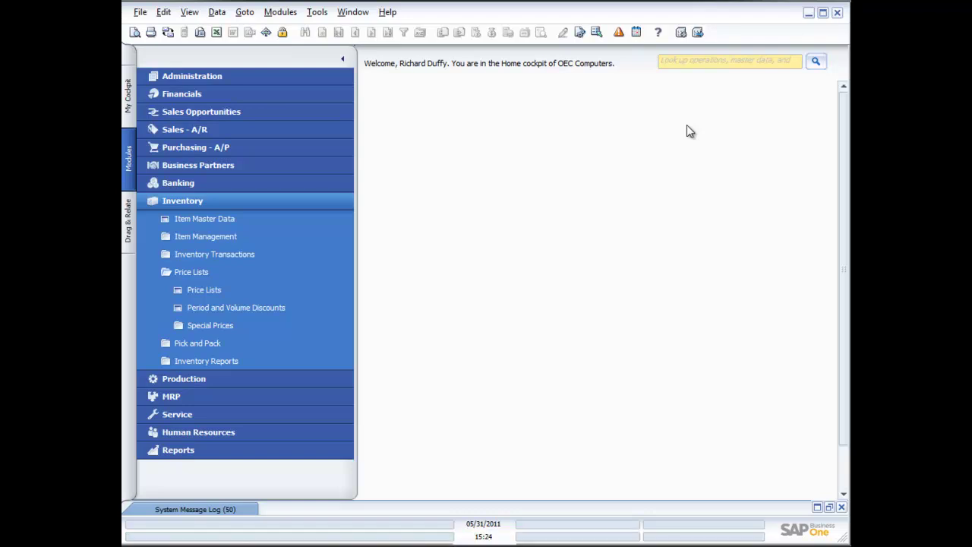
Step: Open Special Prices for Business Partners and select Earthshaker Corporation as the business partner
click(210, 326)
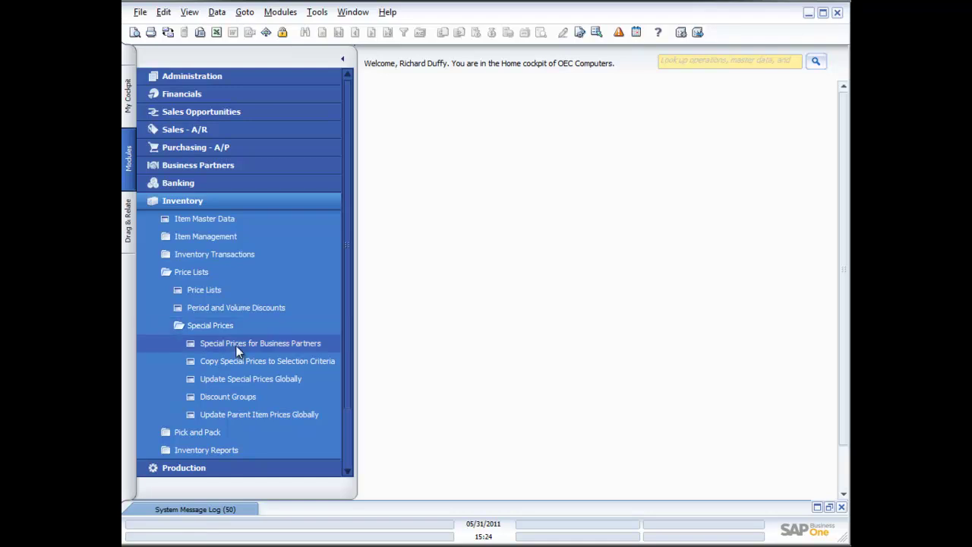
click(236, 345)
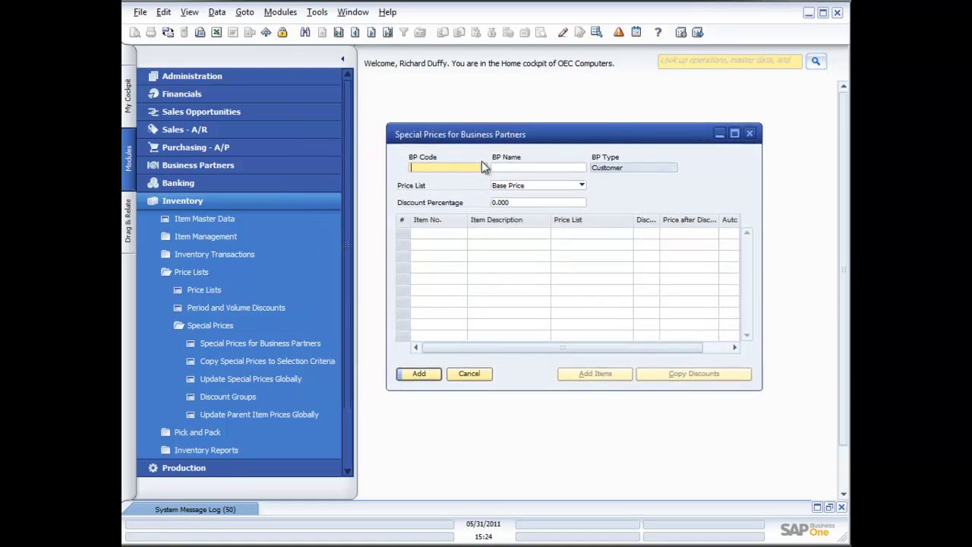
click(484, 168)
click(507, 294)
double_click(507, 293)
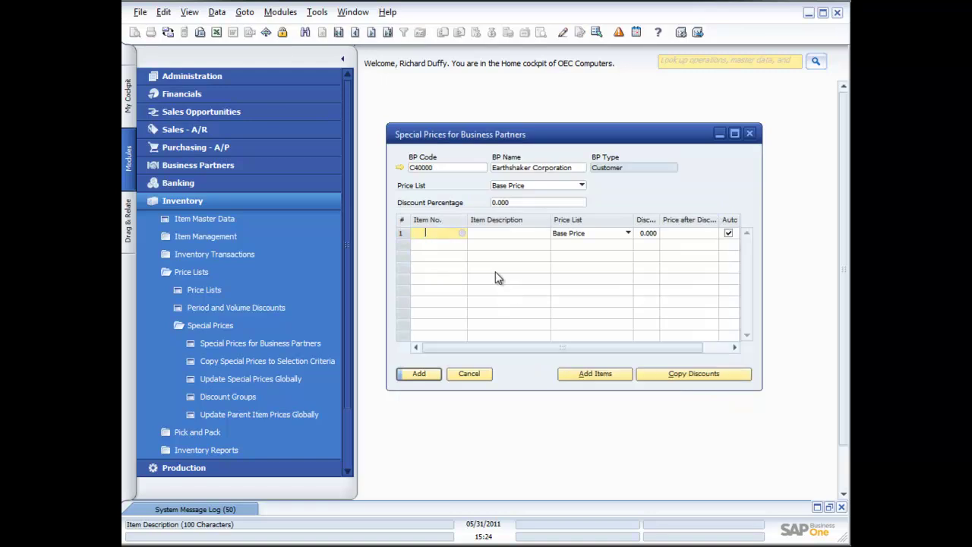
Step: Add item A00001 (IBM Infoprint 1312) to the special prices and assign it the Small Account Sales Price list
click(461, 232)
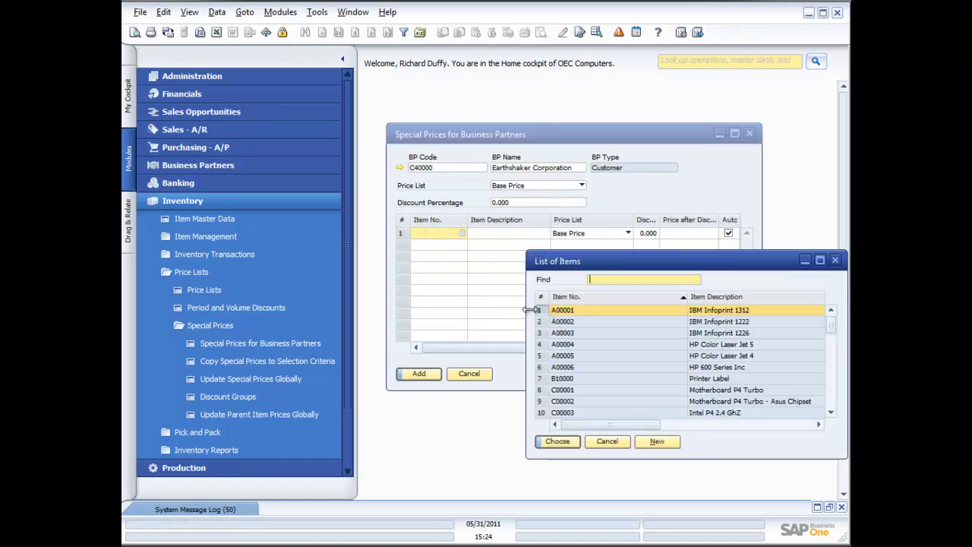
double_click(563, 310)
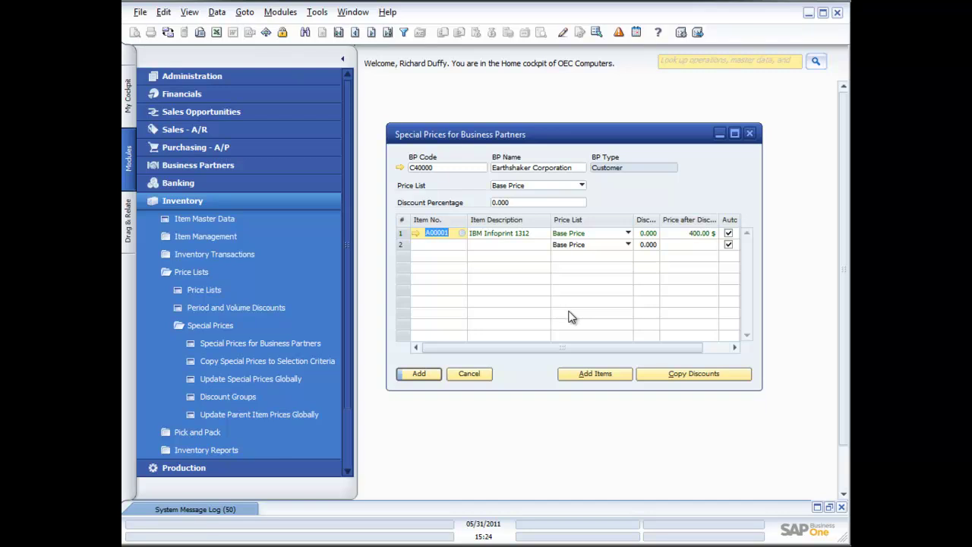
click(628, 234)
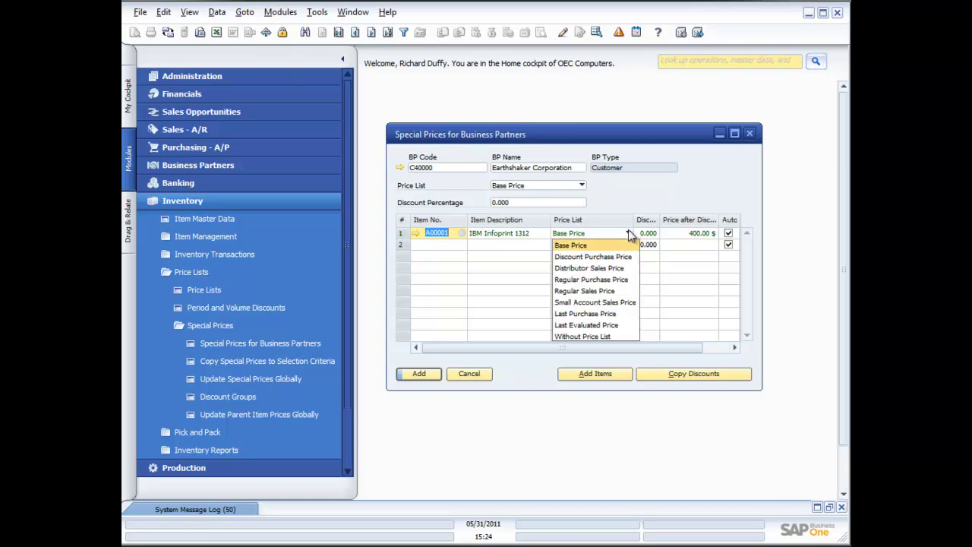
click(597, 302)
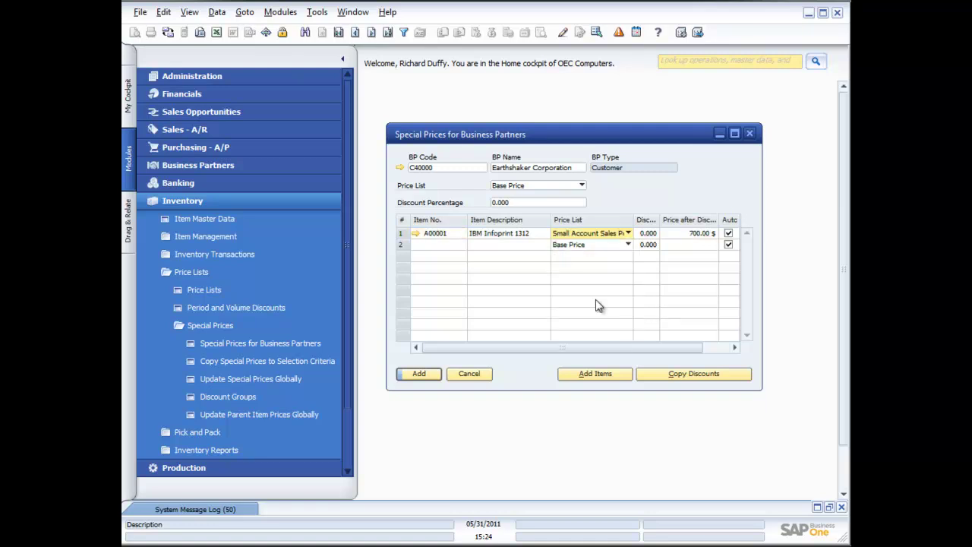
Step: Give the IBM Infoprint 1312 a 2.5% discount and replace it with a fixed price after discount of 600
click(647, 234)
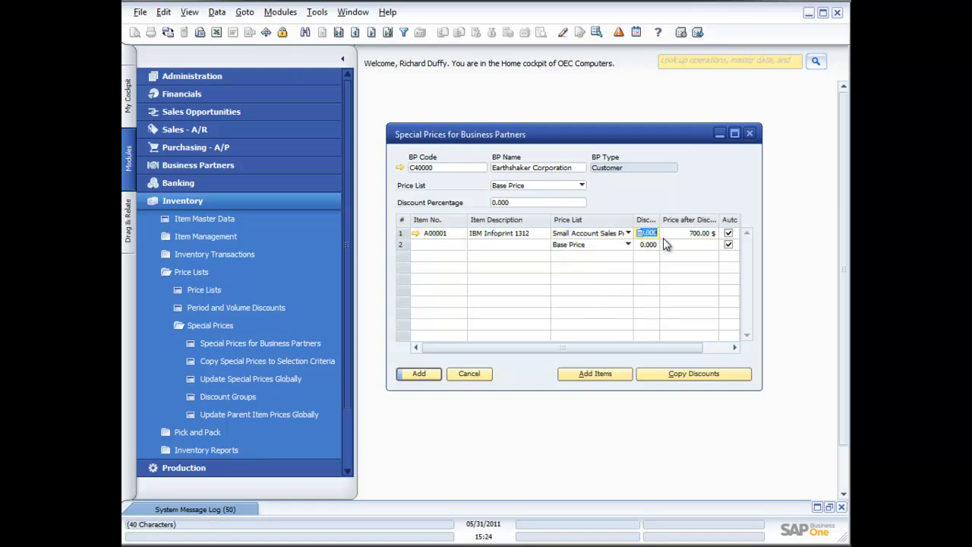
key(Tab)
click(713, 346)
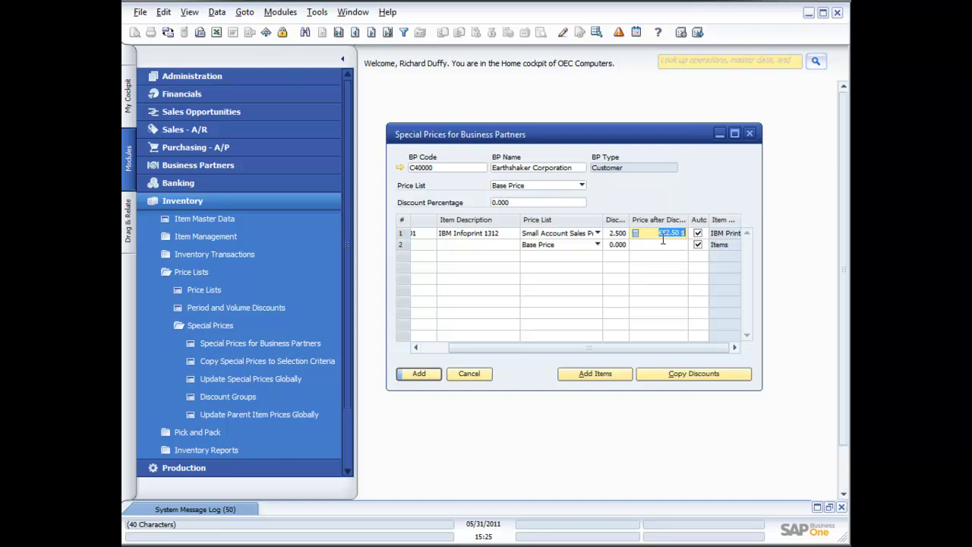
text(6)
key(Tab)
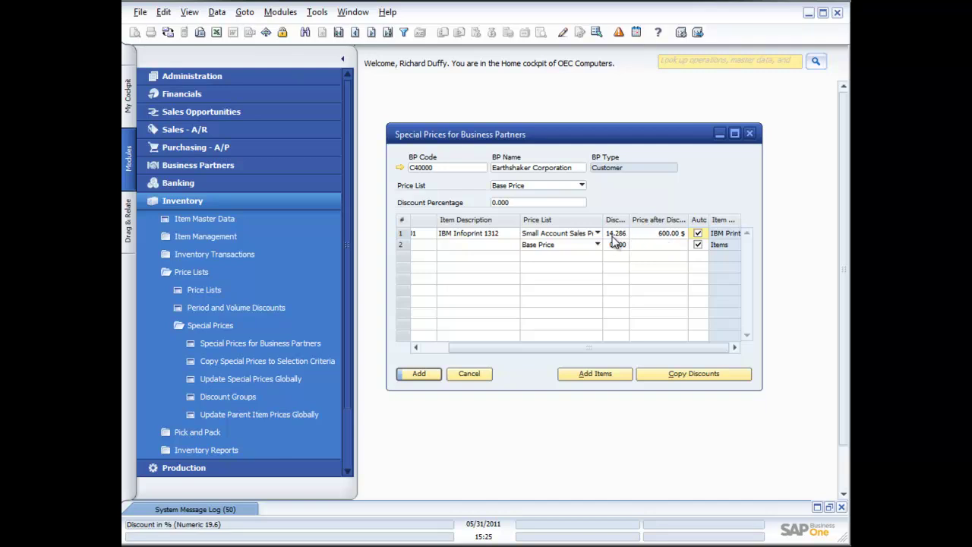
Step: Review the item's period discounts and volume discounts, and close the special prices without adding them
double_click(403, 238)
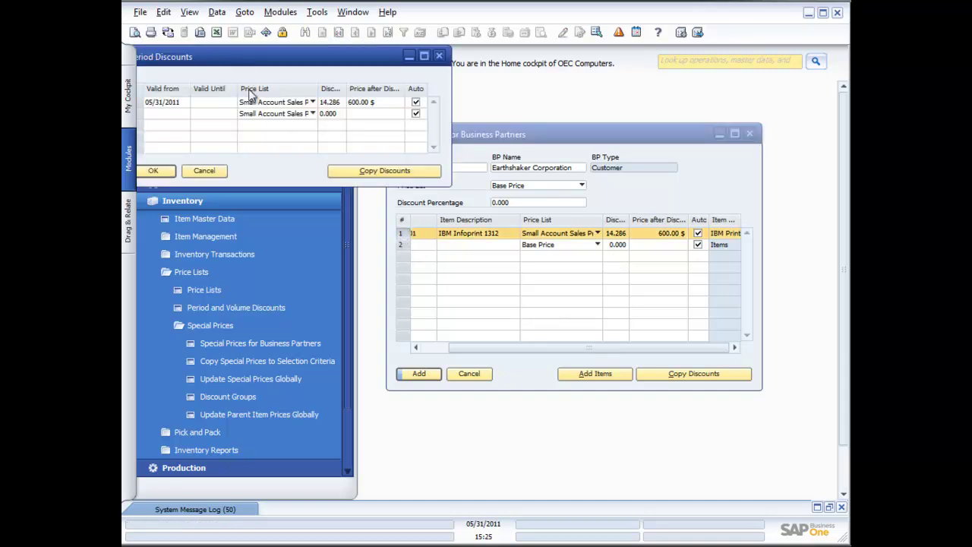
drag(239, 64, 332, 82)
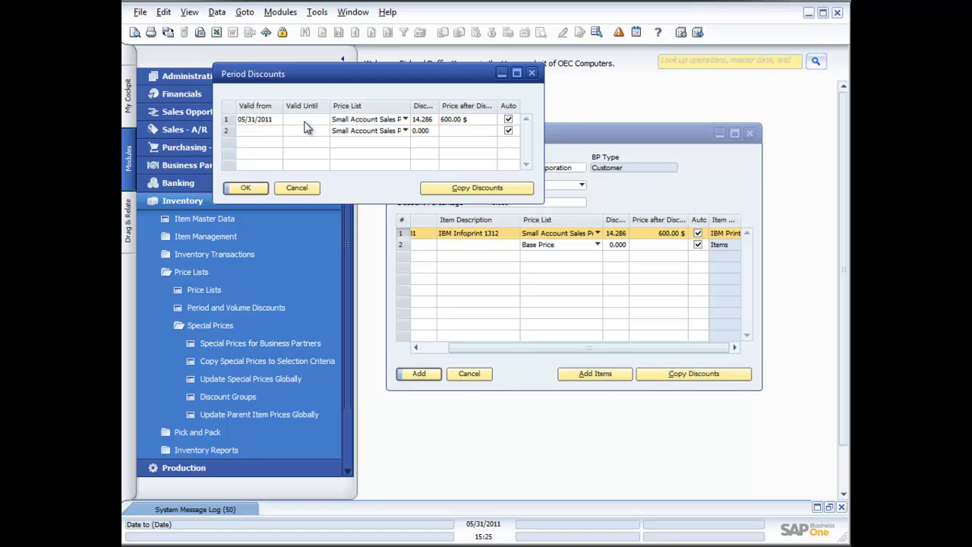
double_click(227, 120)
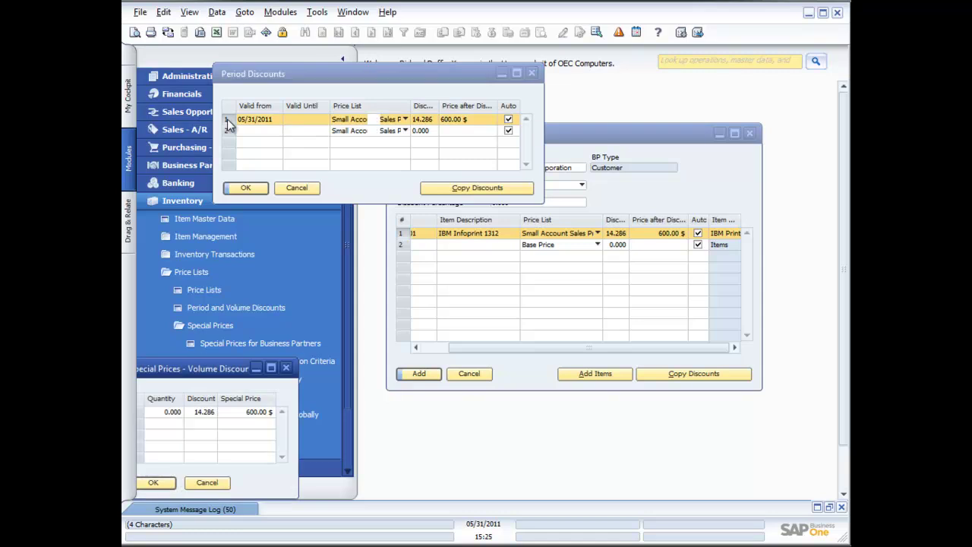
drag(223, 374, 632, 240)
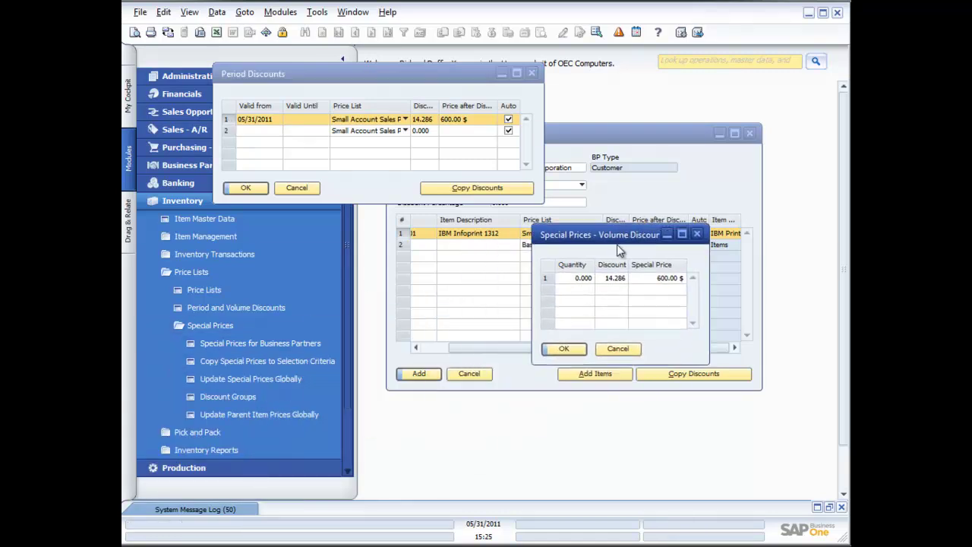
click(617, 349)
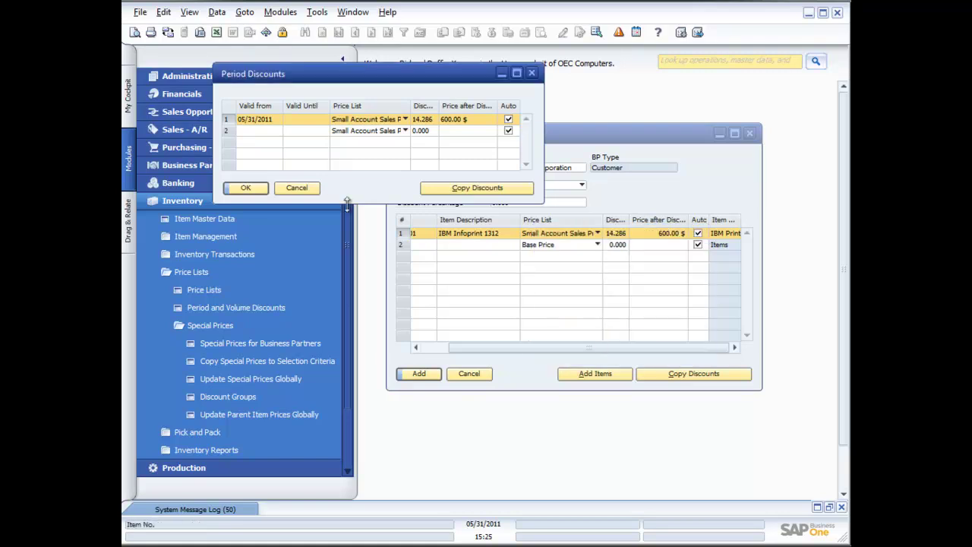
click(297, 188)
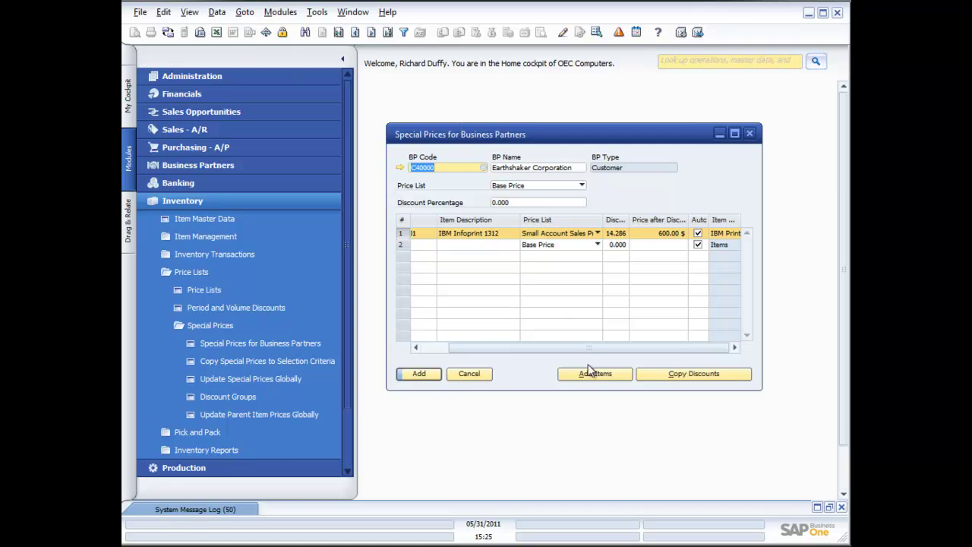
click(469, 375)
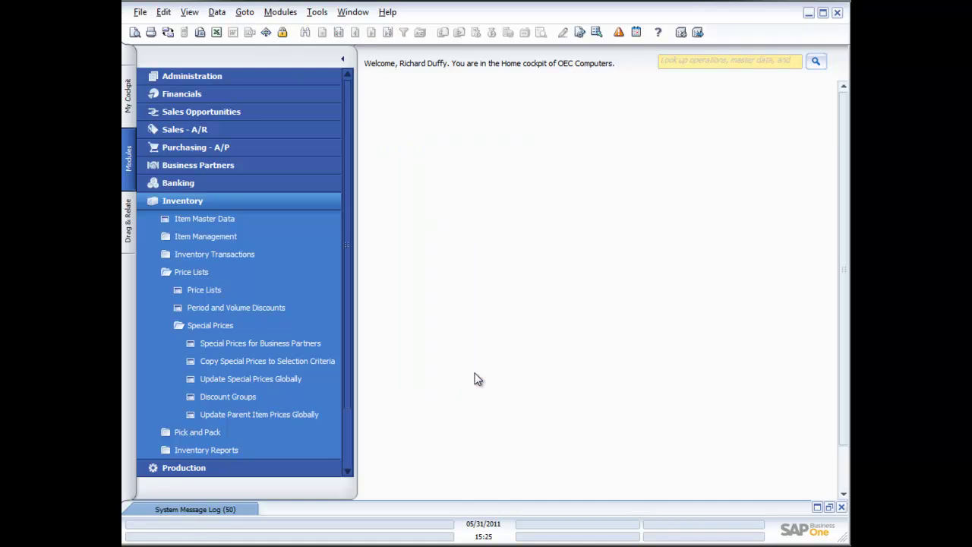
Step: View the Copy Special Prices to Selection Criteria and Update Special Prices Globally options, including Change Price, and cancel both
click(264, 362)
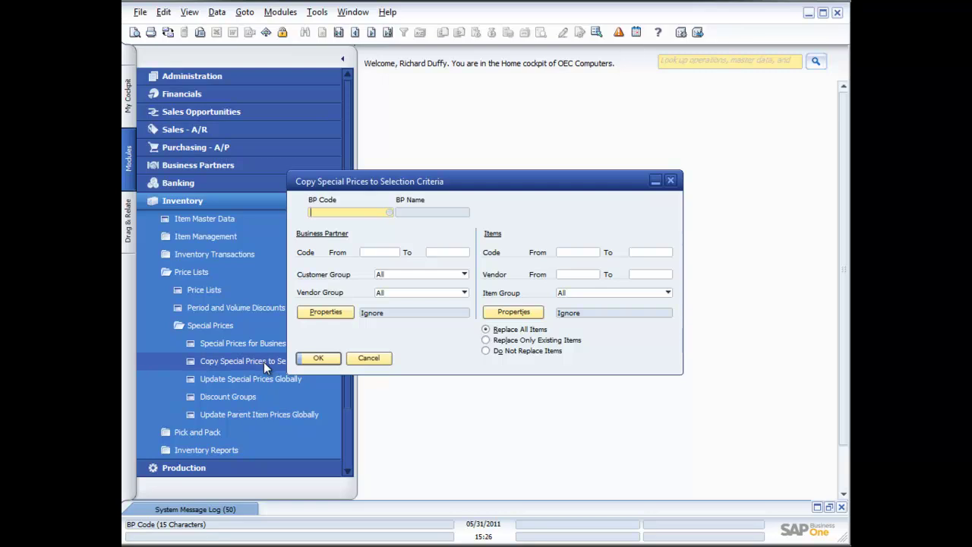
click(372, 362)
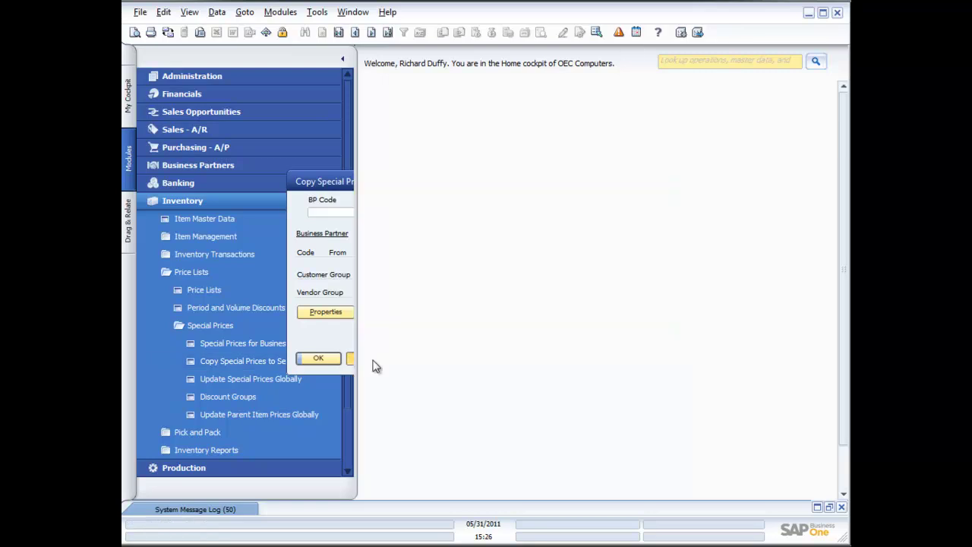
click(259, 381)
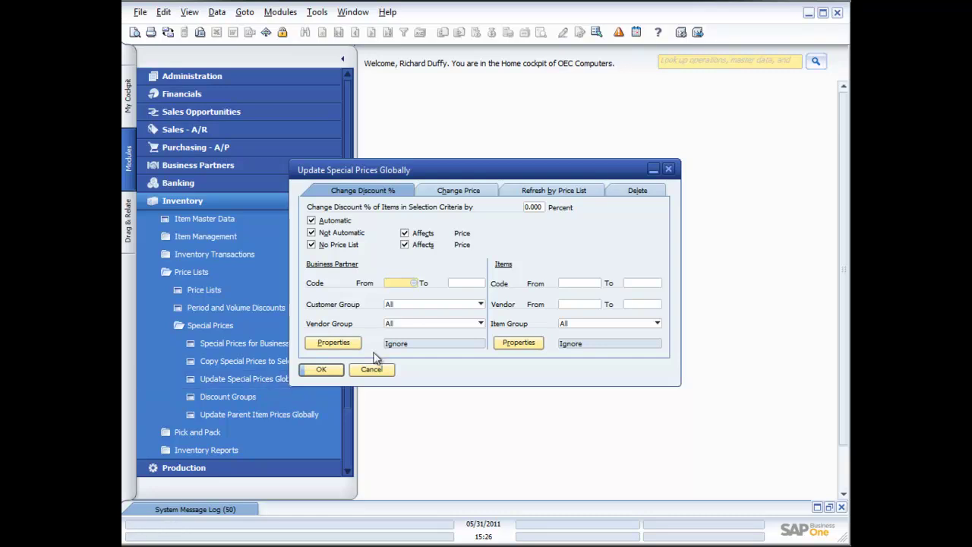
click(456, 192)
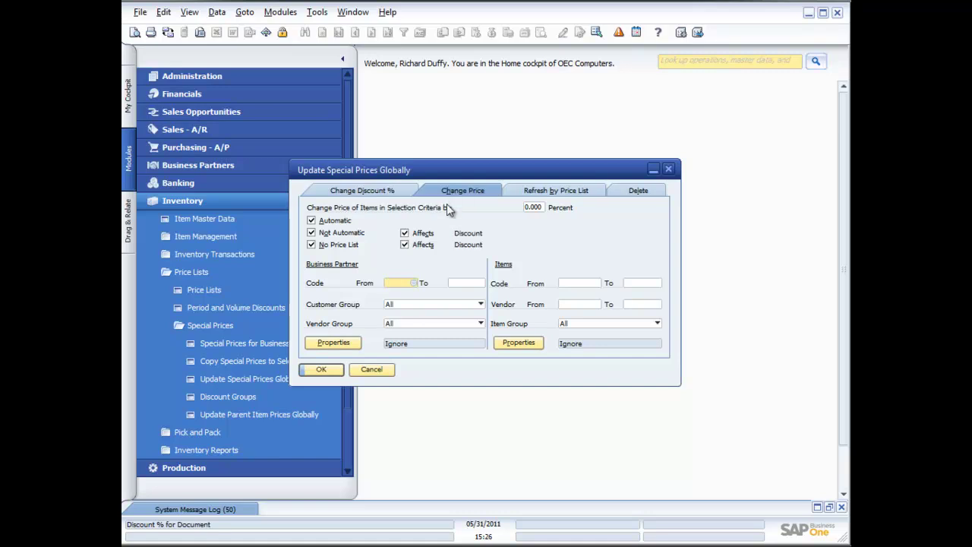
click(370, 371)
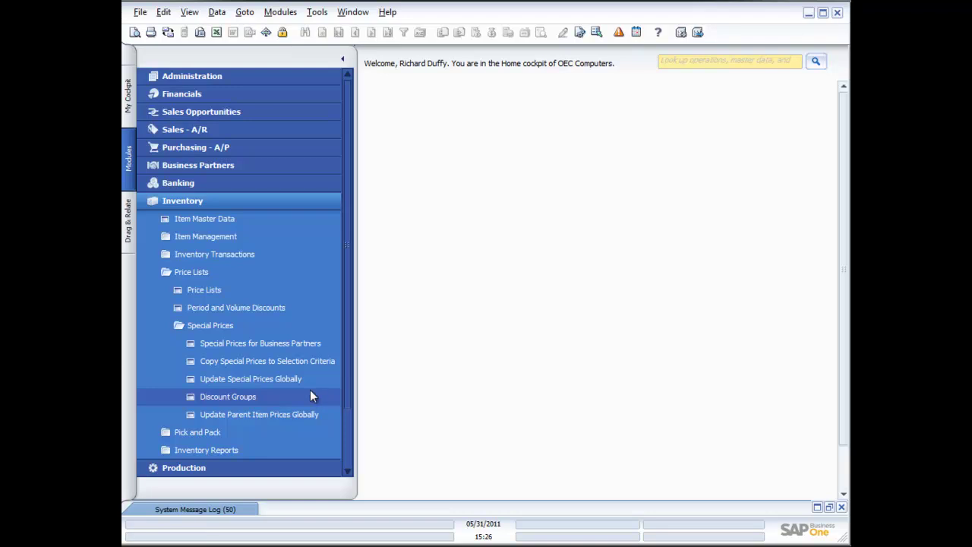
Step: Open a new Inventory Transfer from the inventory transactions and move its window clear of the module list
click(193, 273)
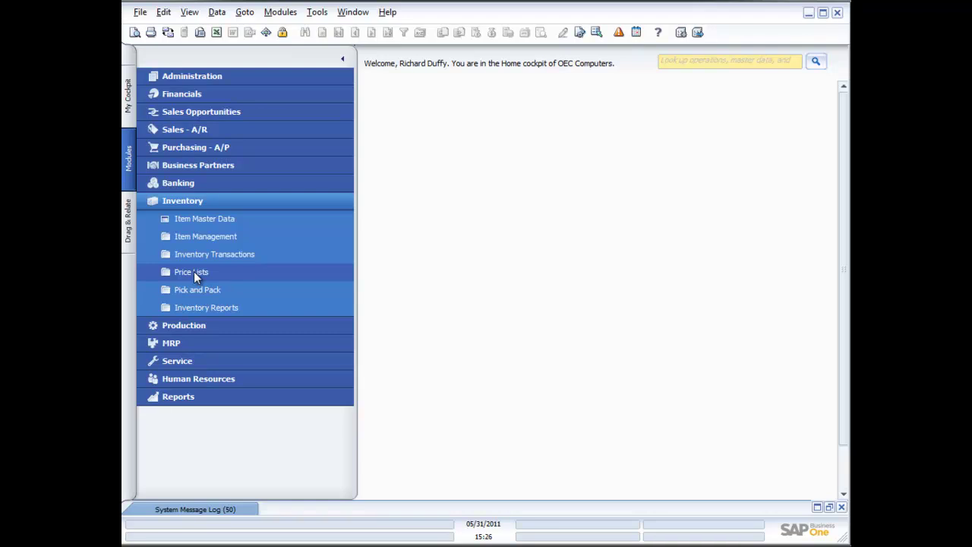
click(213, 254)
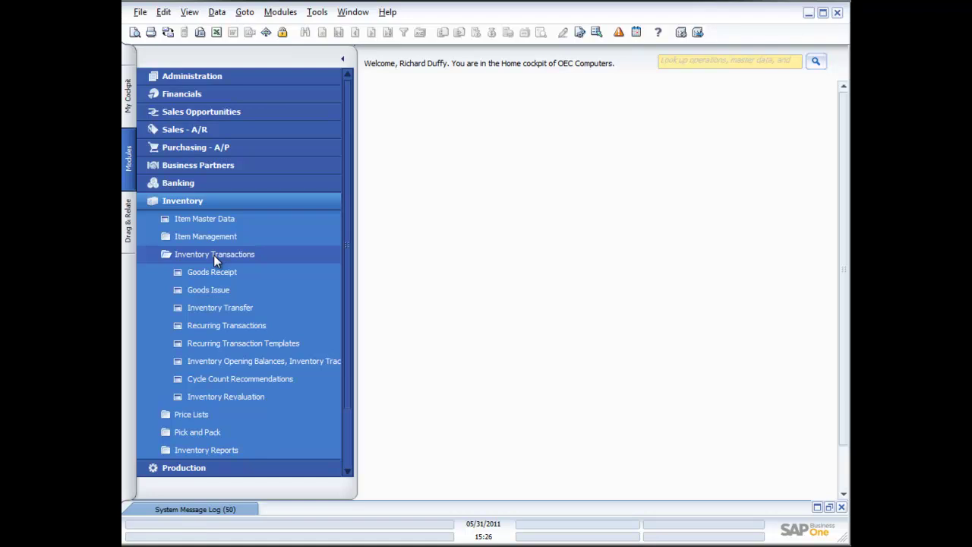
click(220, 311)
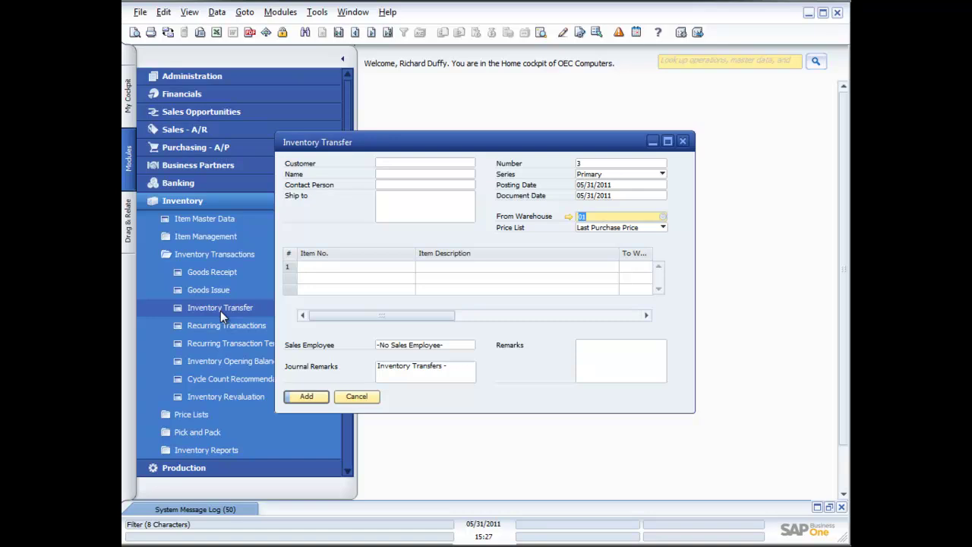
drag(479, 147, 567, 144)
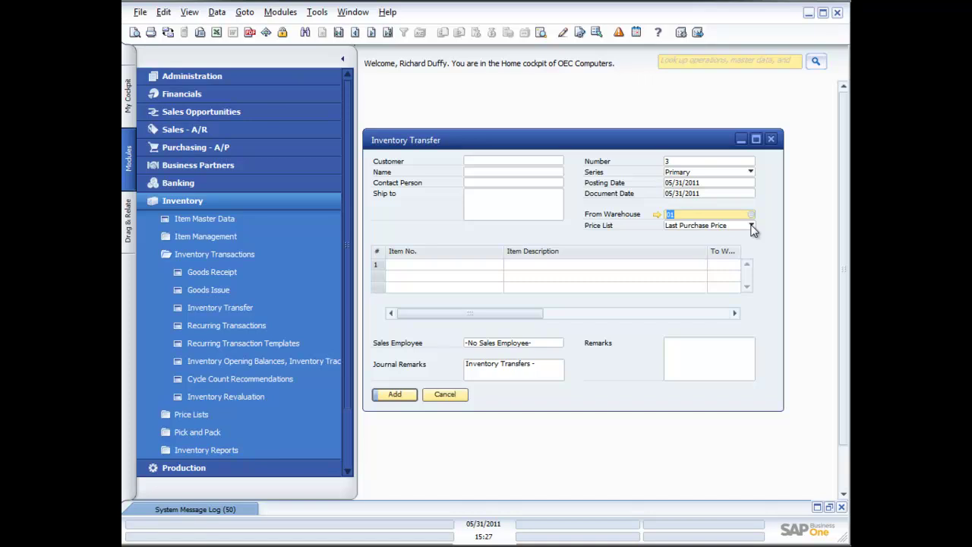
Step: Add item A00001 (IBM Infoprint 1312) to the transfer with warehouse 02 as the destination
click(471, 264)
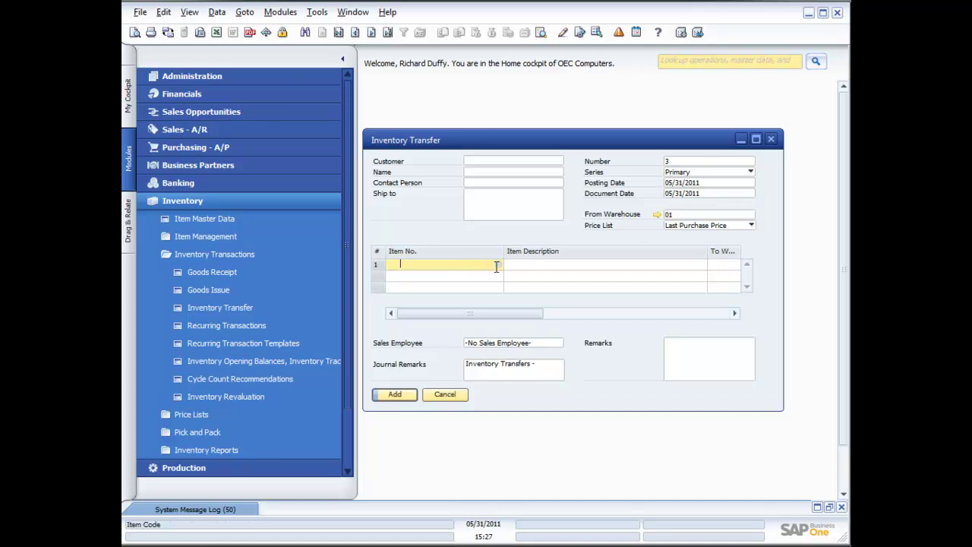
click(499, 265)
double_click(571, 315)
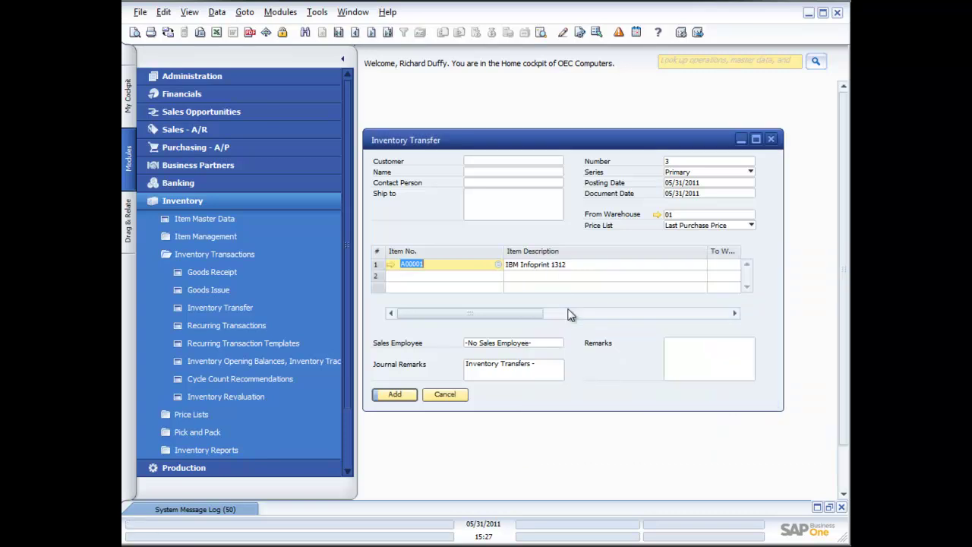
click(731, 265)
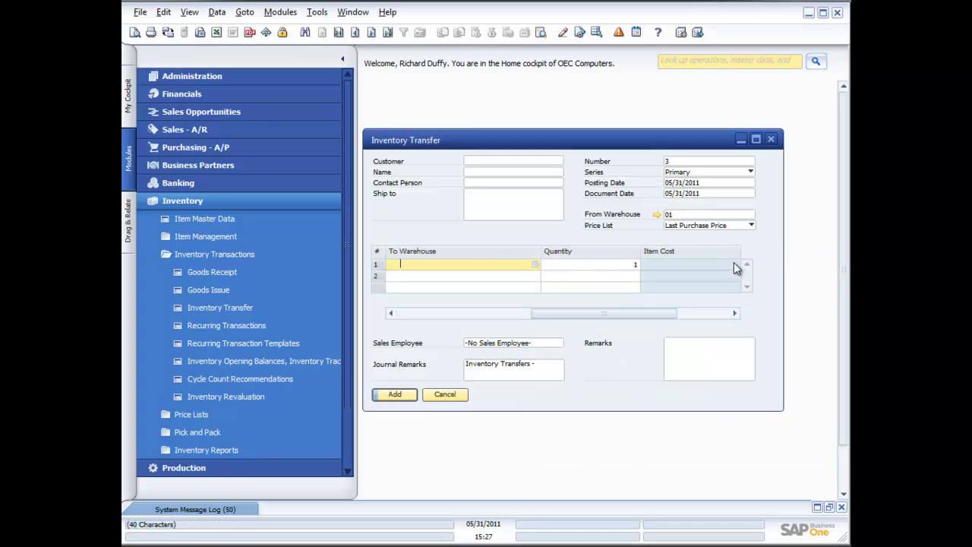
click(535, 265)
double_click(458, 235)
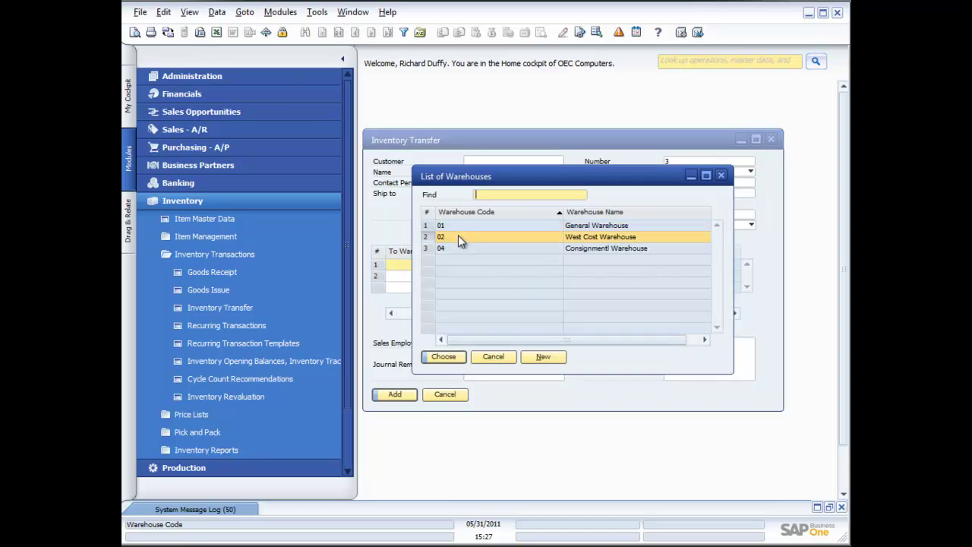
Step: Check the item's stock by warehouse, keep warehouse 02 as the destination and set the transfer quantity to 100
click(600, 266)
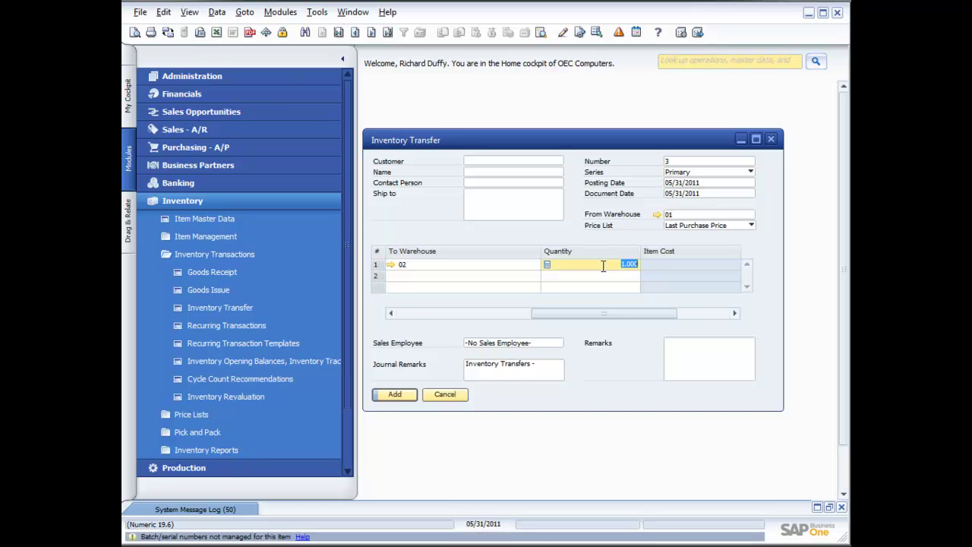
click(495, 265)
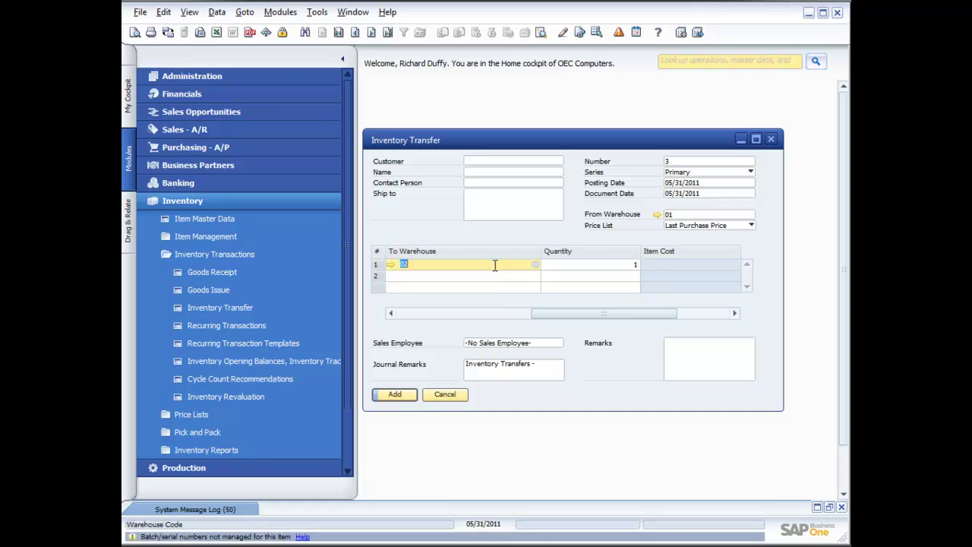
key(ctrl+Tab)
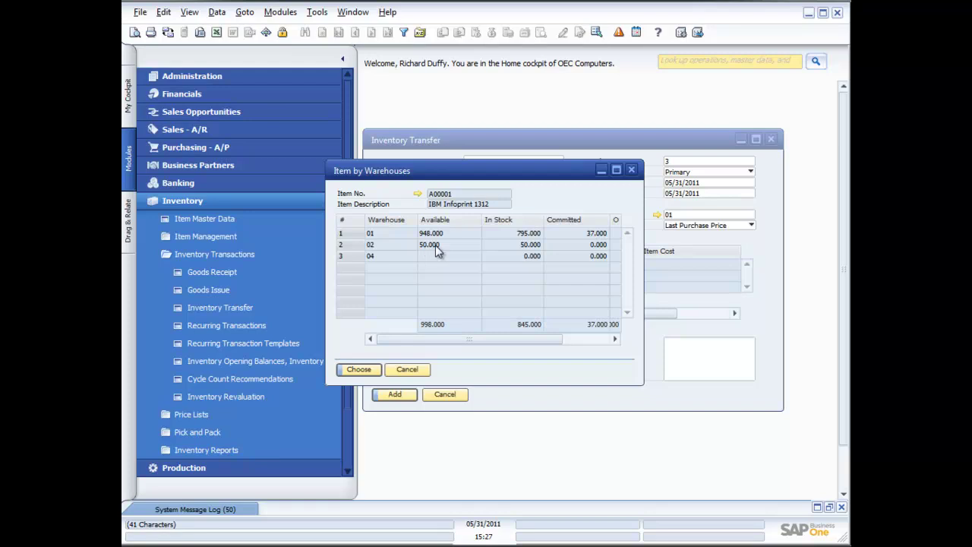
click(368, 374)
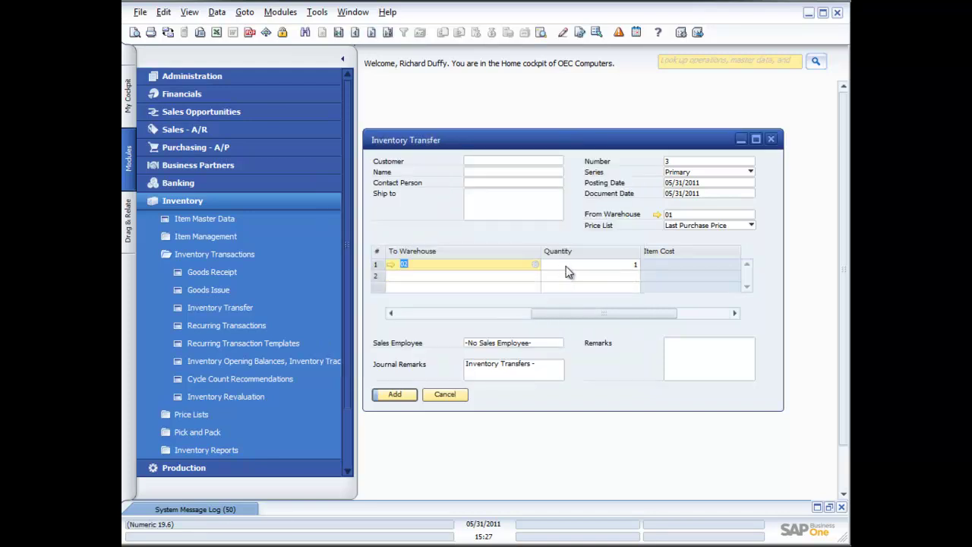
text(100)
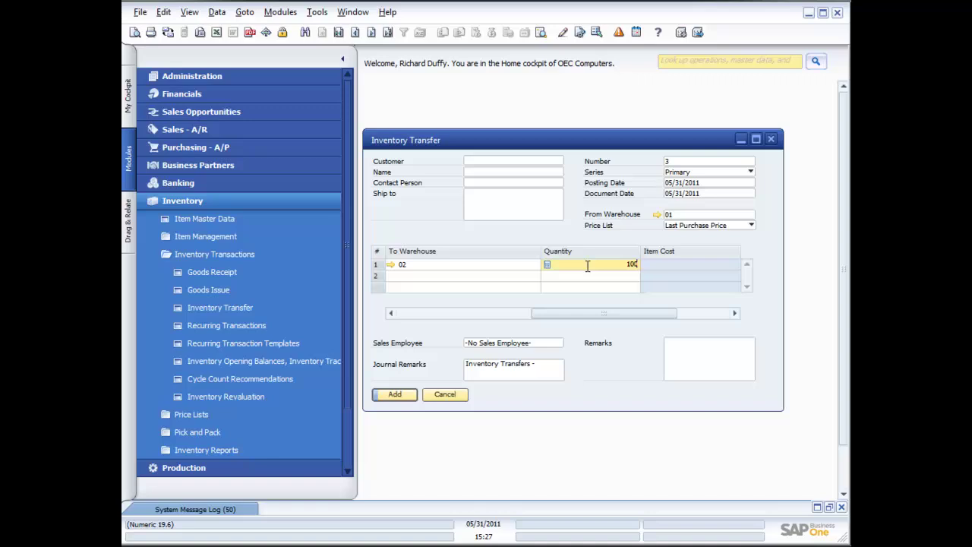
Step: Add the inventory transfer of 100 units to warehouse 02, confirm it as final and close the Inventory Transfer window
key(Tab)
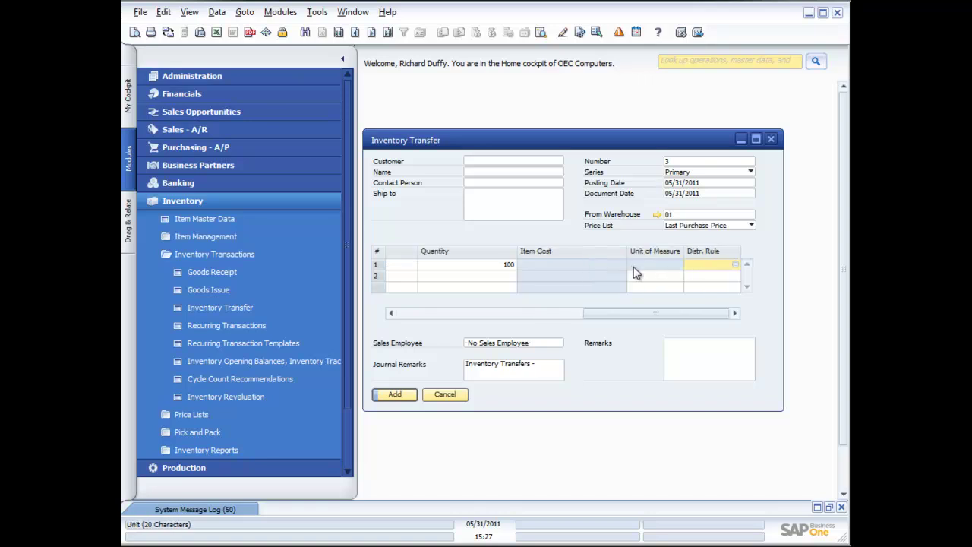
click(395, 396)
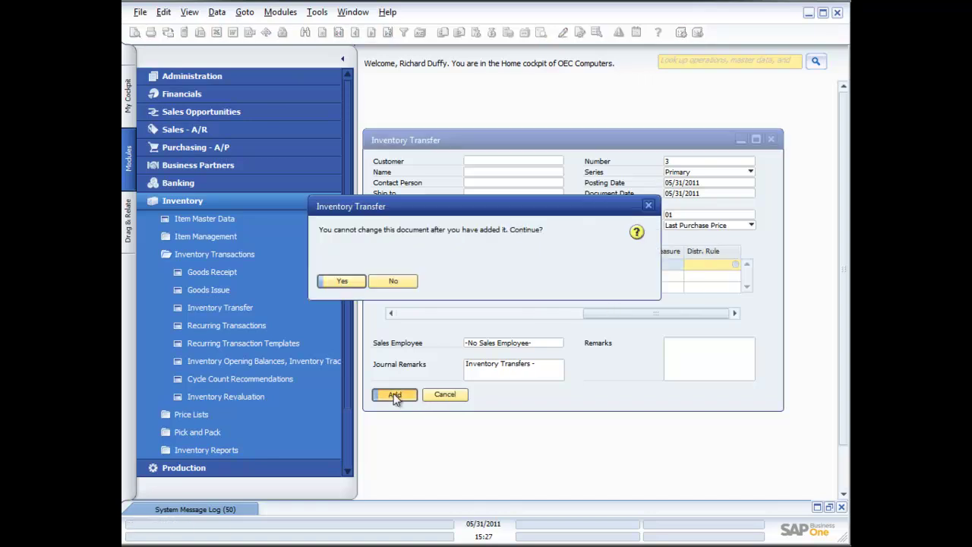
click(339, 280)
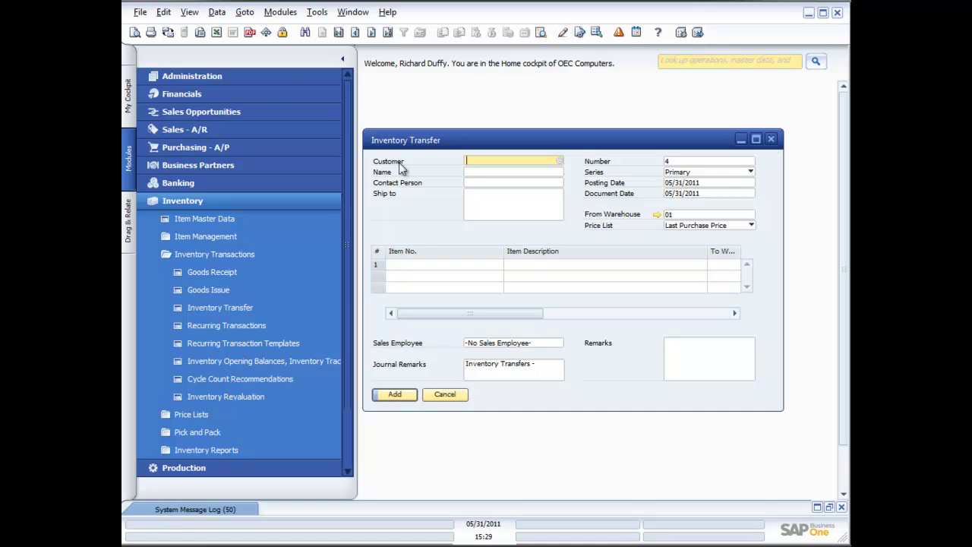
click(771, 139)
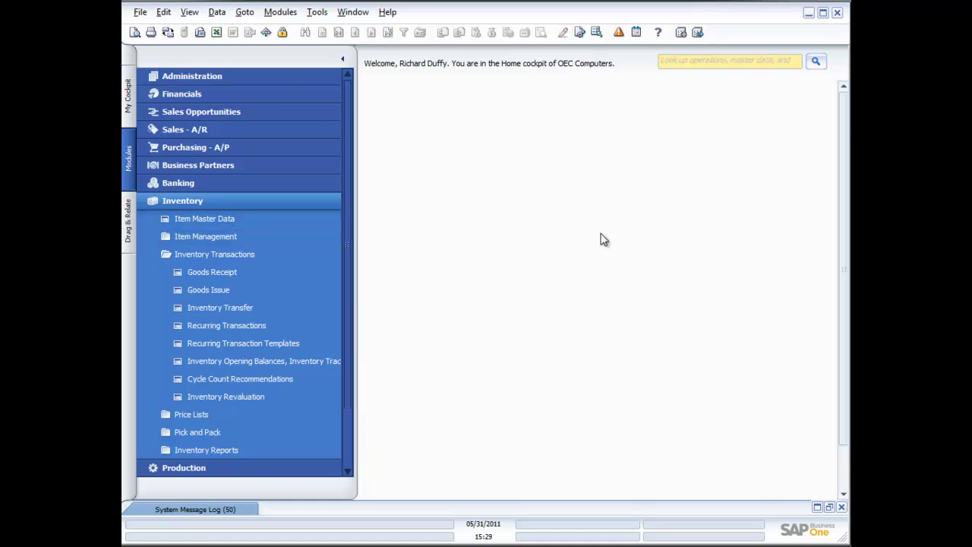
Step: View the Cycle Count Recommendations selection criteria and the Inventory Revaluation form, closing each without making changes
click(231, 378)
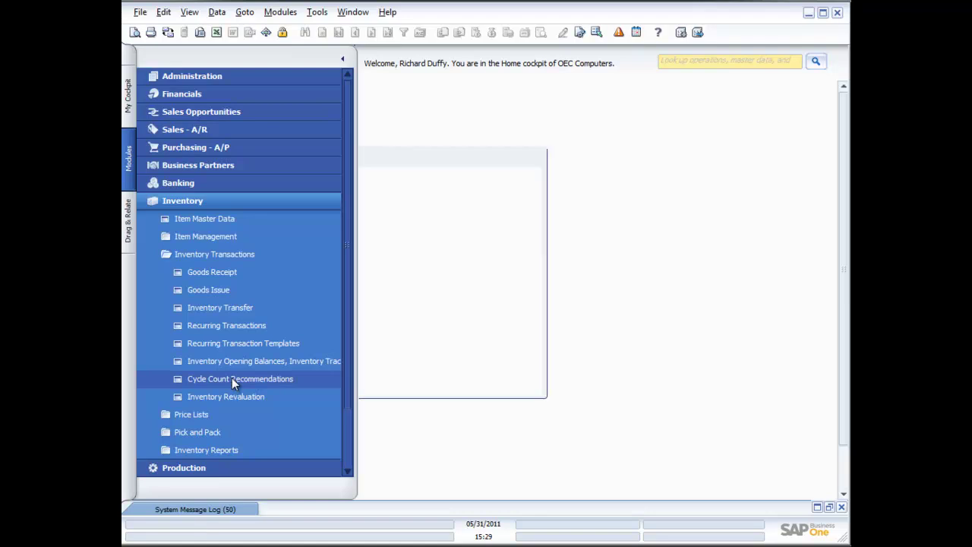
drag(299, 164, 462, 118)
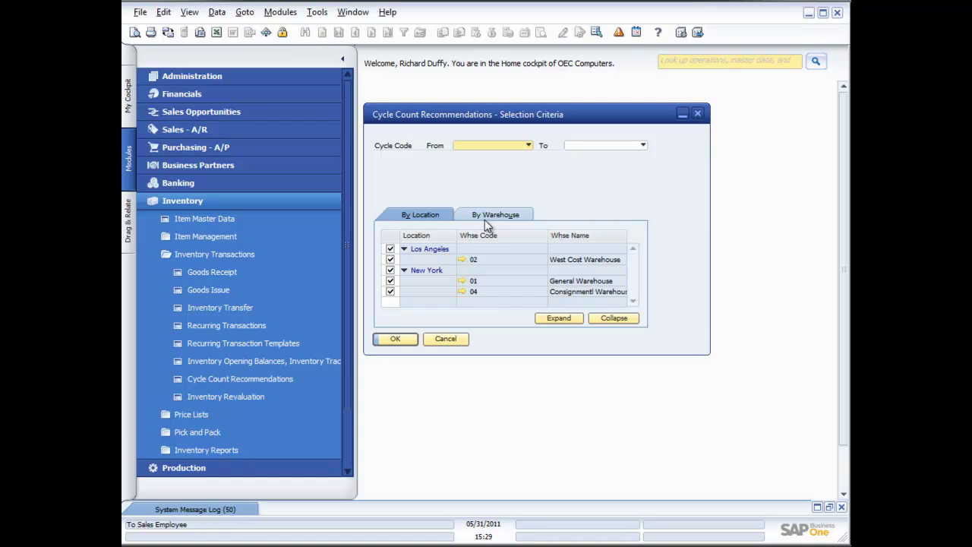
click(698, 113)
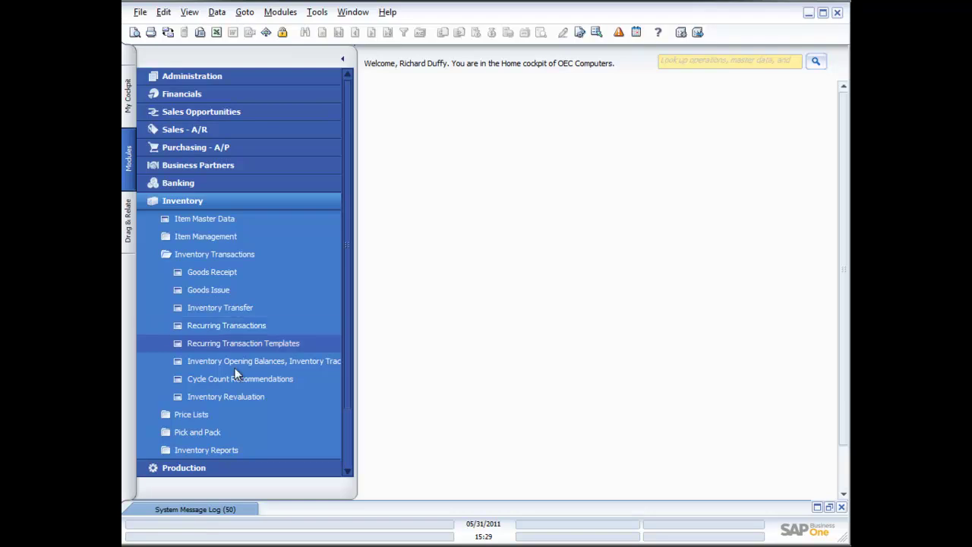
click(230, 396)
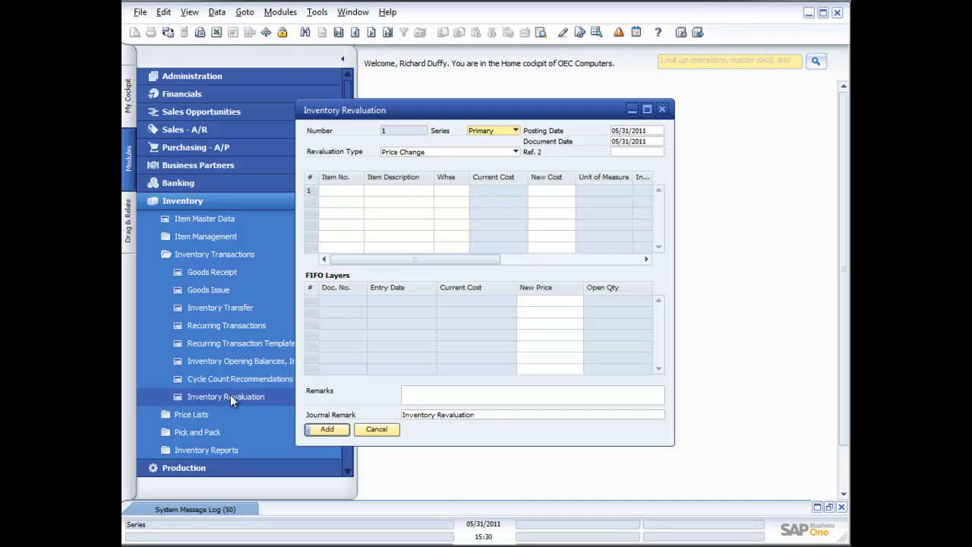
click(376, 429)
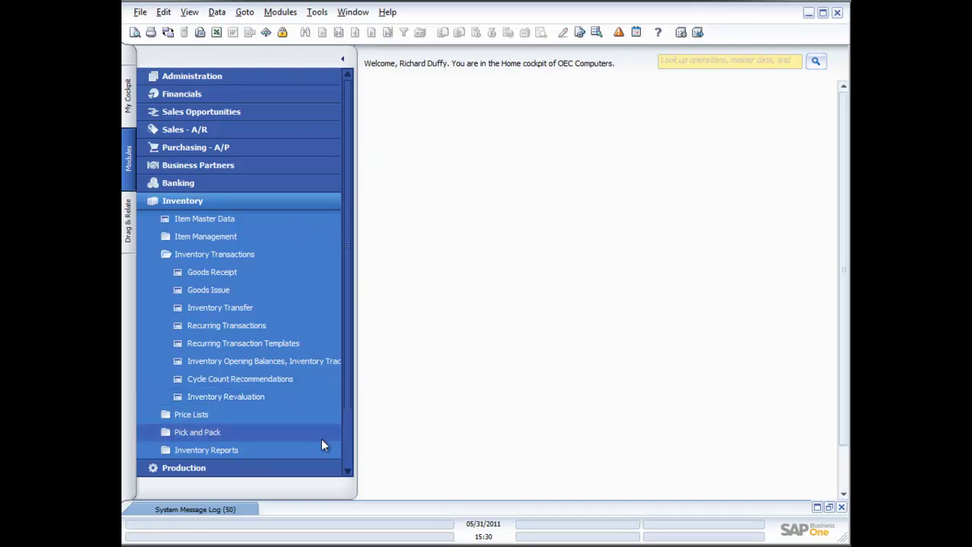
Step: Run the Inventory Audit Report by items for all items and warehouses, leaving the date range empty
click(222, 448)
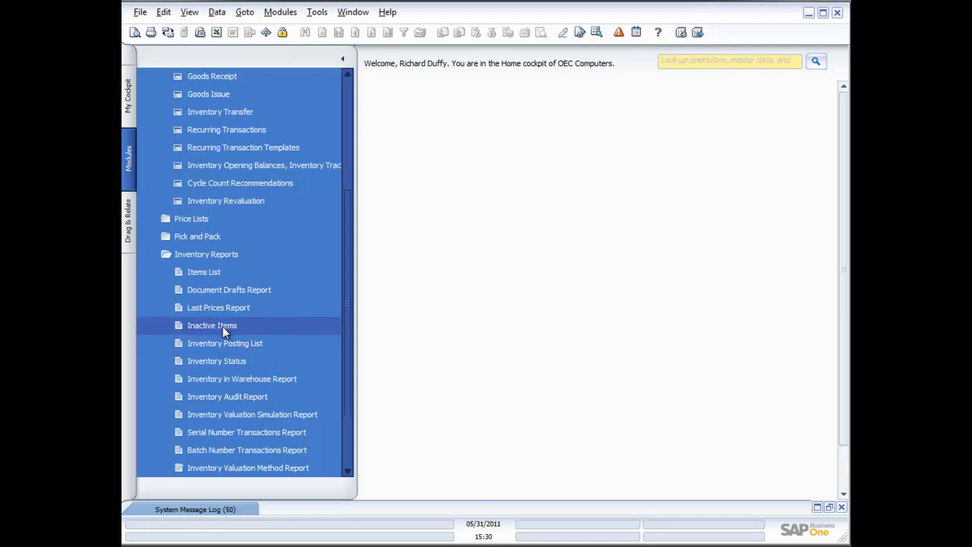
click(234, 396)
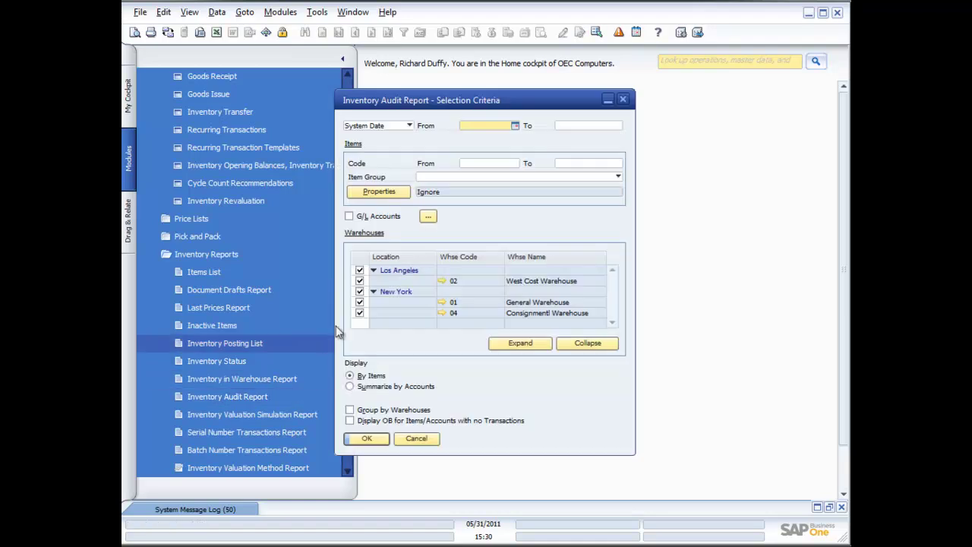
drag(453, 103, 536, 112)
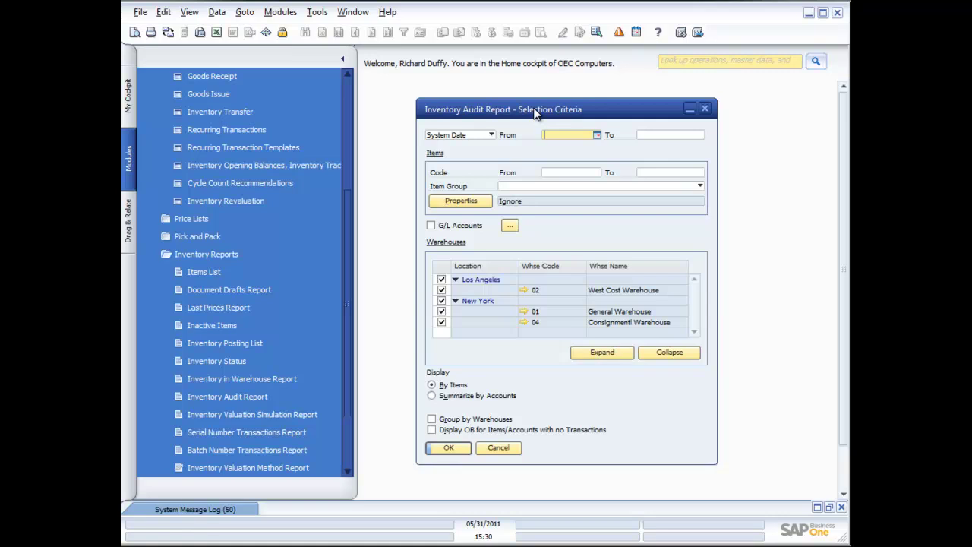
click(445, 447)
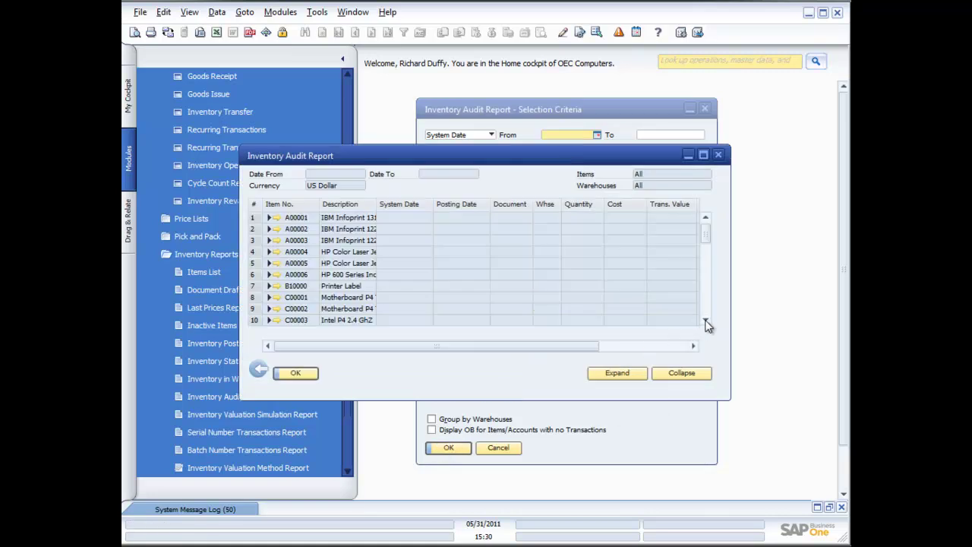
Step: Expand item A00001 in the audit report, enlarge the report window and examine its transactions through to the inventory transfer entries
click(255, 218)
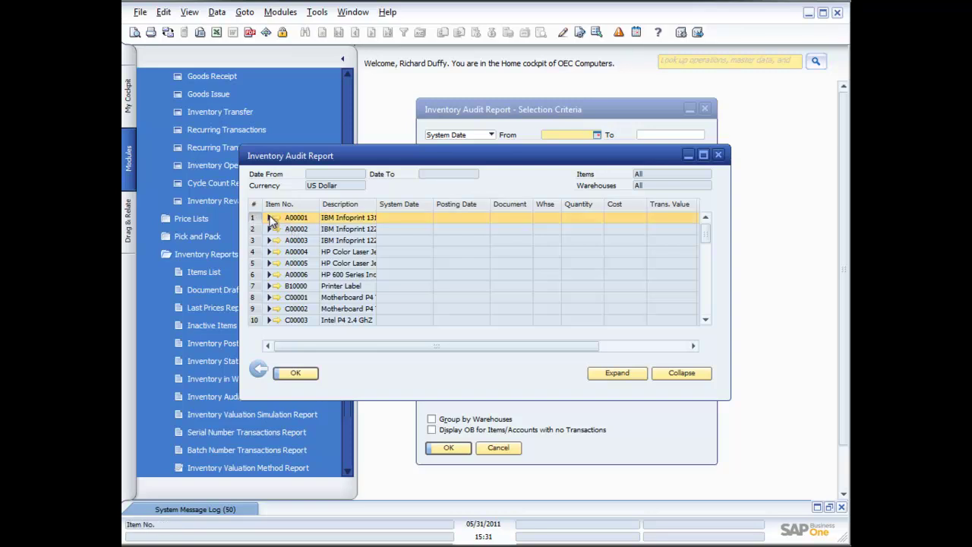
click(269, 218)
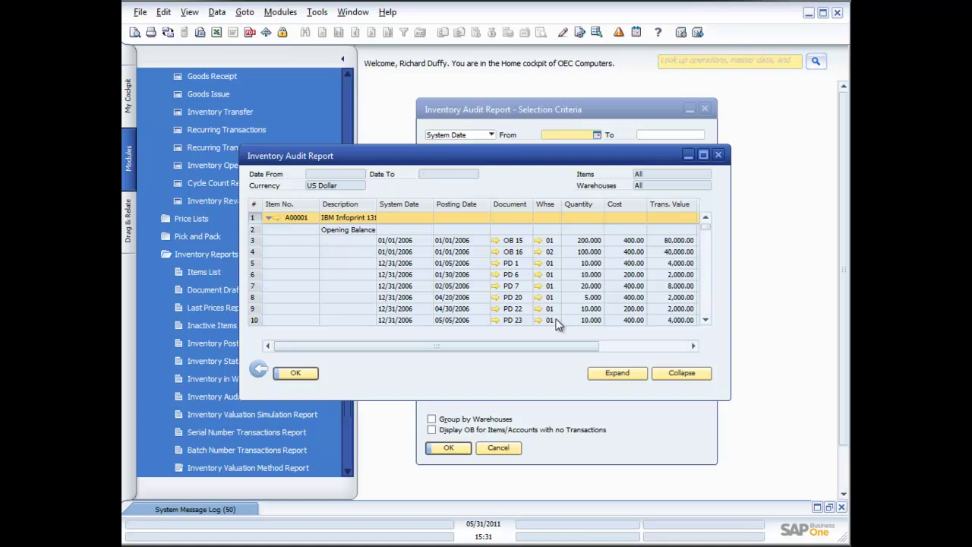
drag(714, 397, 842, 455)
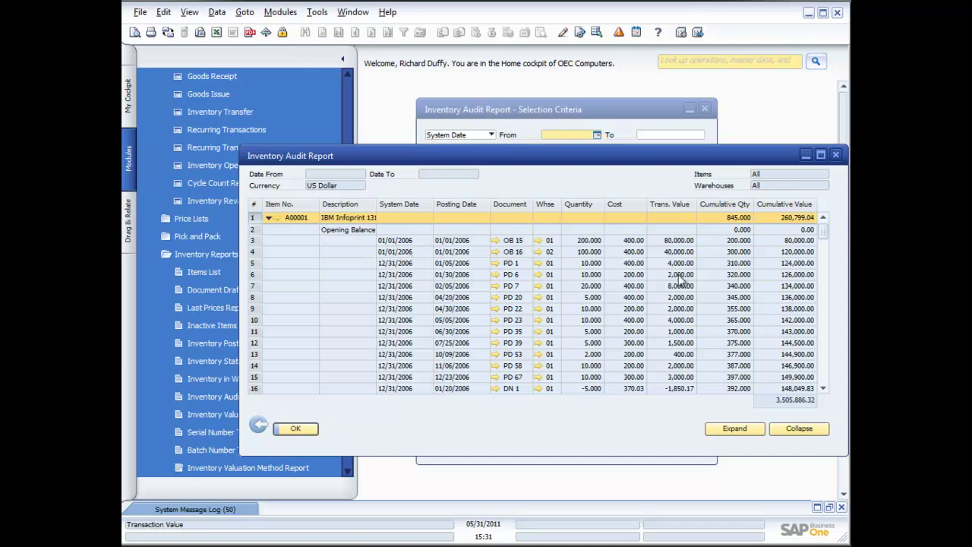
drag(823, 236, 816, 341)
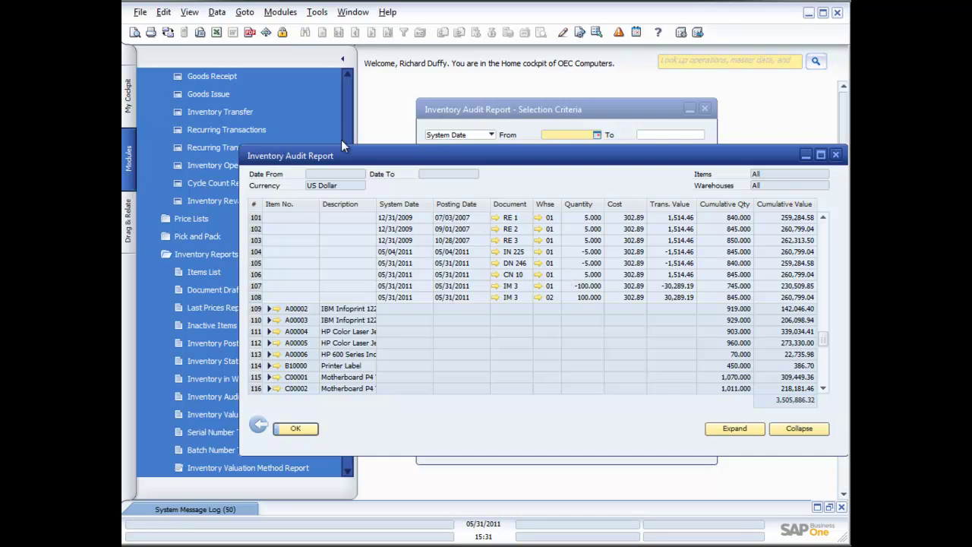
Step: View the print preview of the audit report, then close the preview, the report and its selection criteria
click(134, 35)
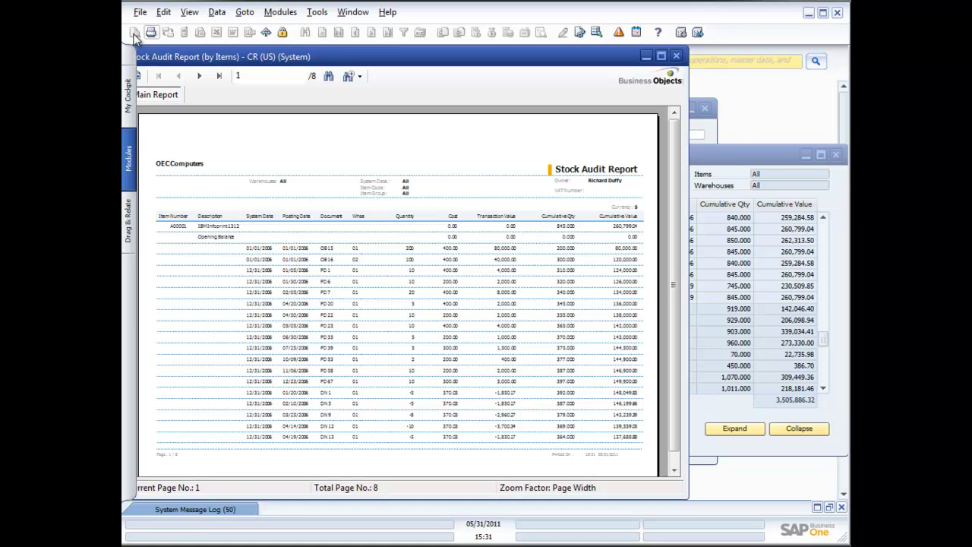
click(676, 57)
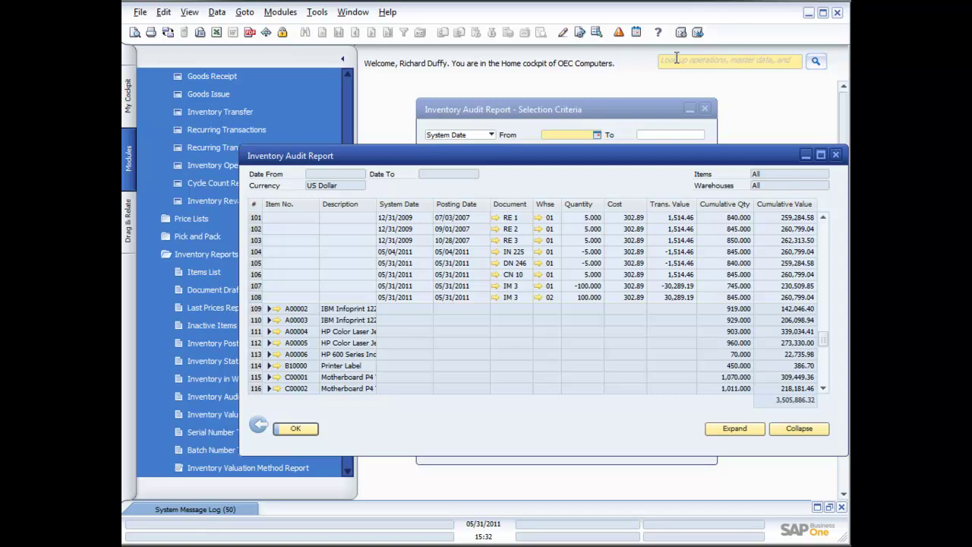
click(835, 154)
click(499, 447)
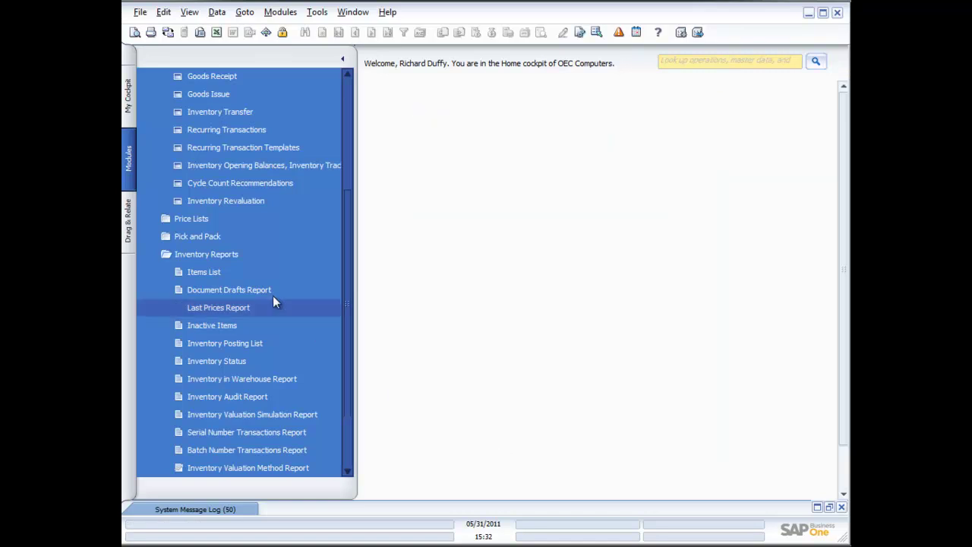
Step: Open Serial Number Management from the item management functions, view its Operation choices and cancel the selection criteria
click(195, 255)
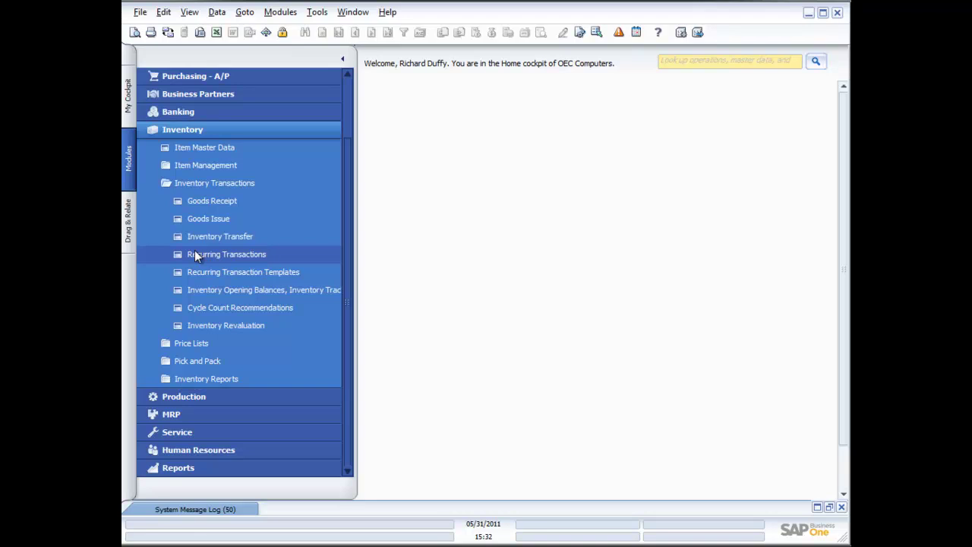
click(205, 166)
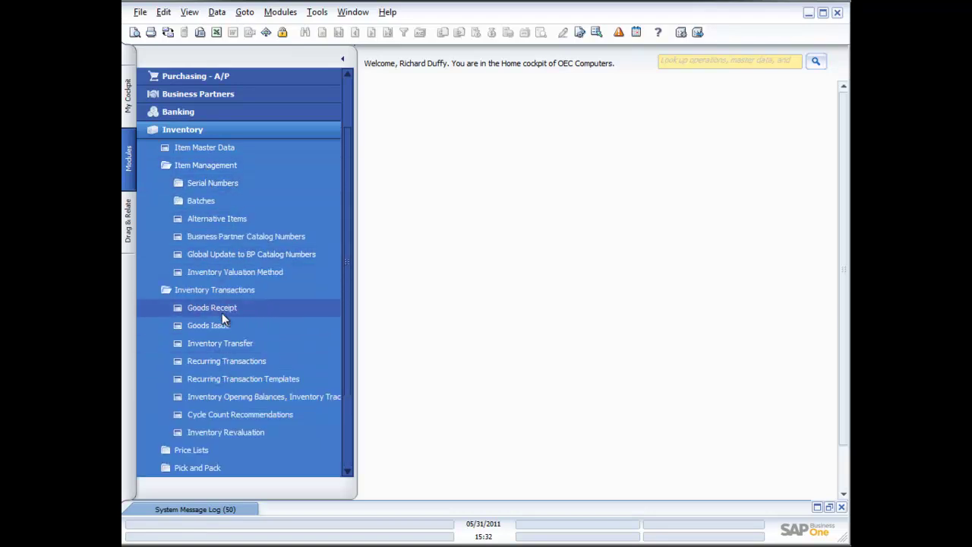
click(197, 182)
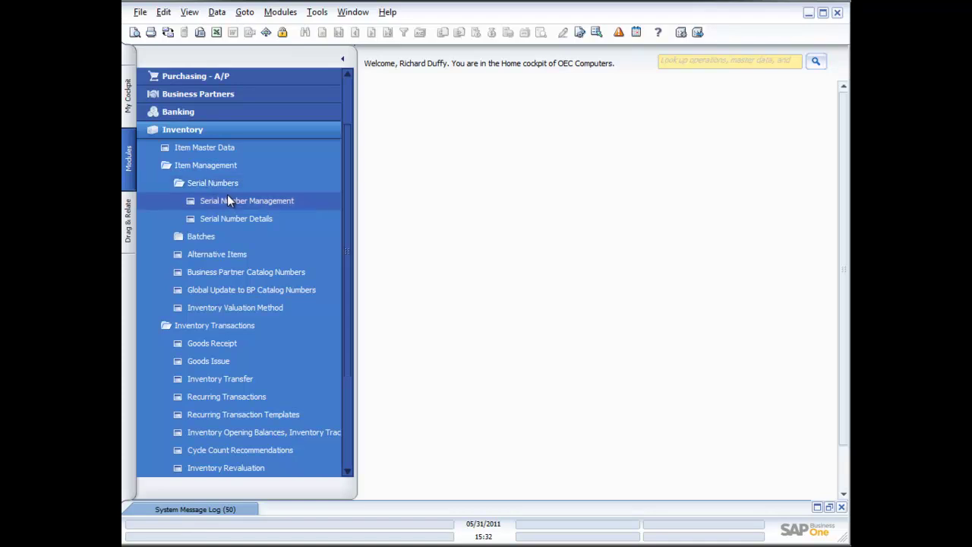
click(254, 200)
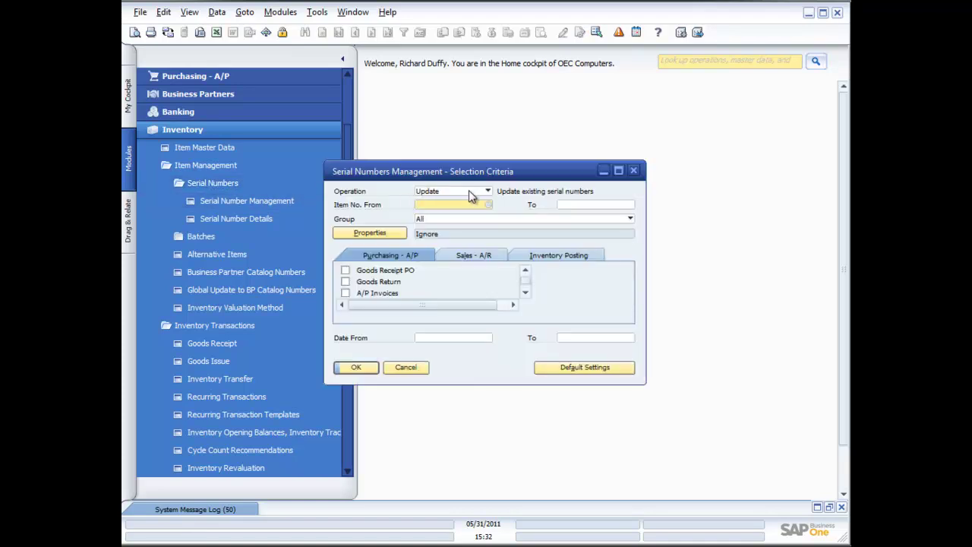
click(488, 191)
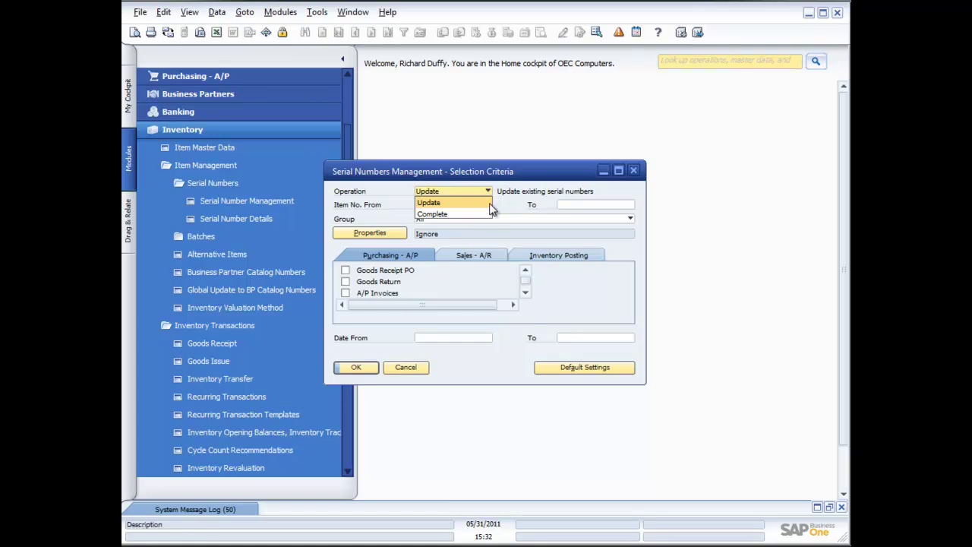
click(412, 368)
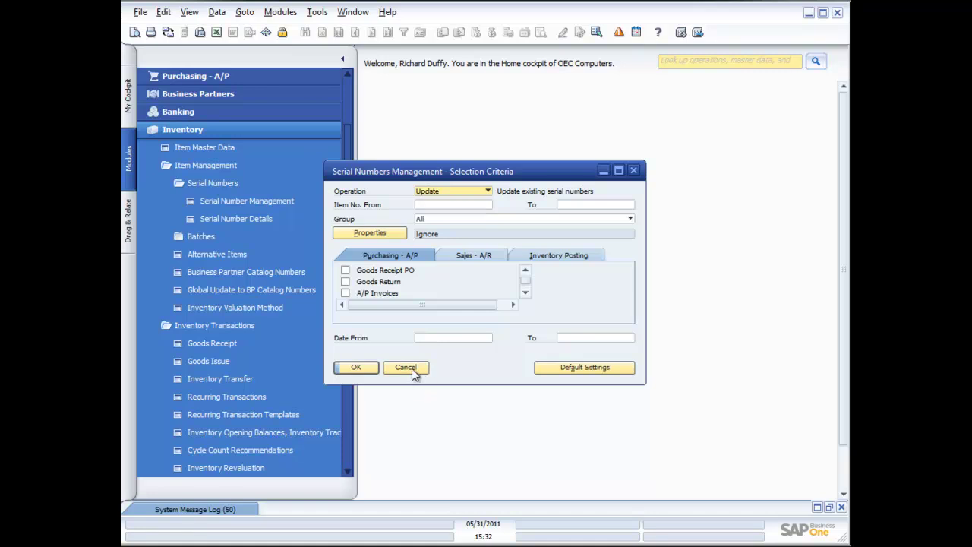
click(401, 369)
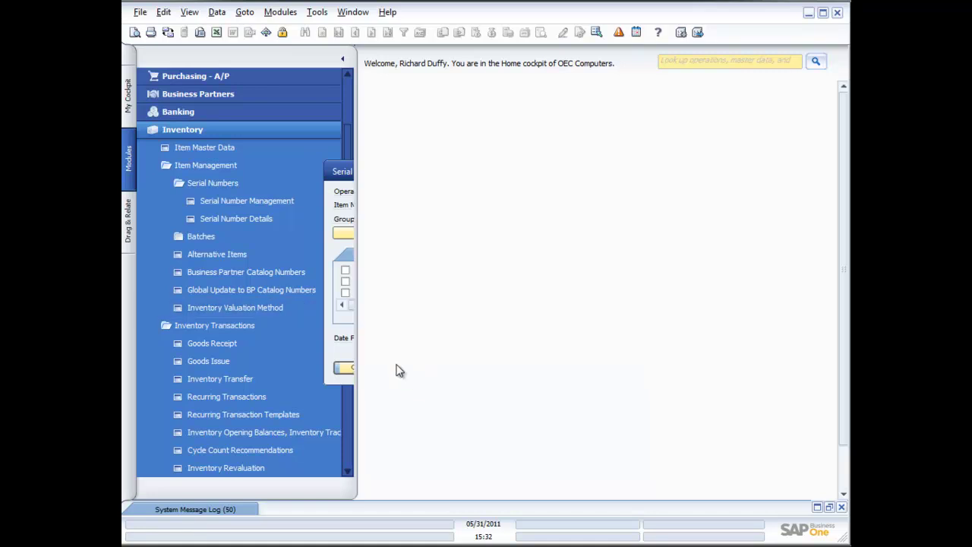
Step: Open Serial Number Details, browse from the first record to a Server Point 10000 record and examine its remaining detail fields
click(231, 216)
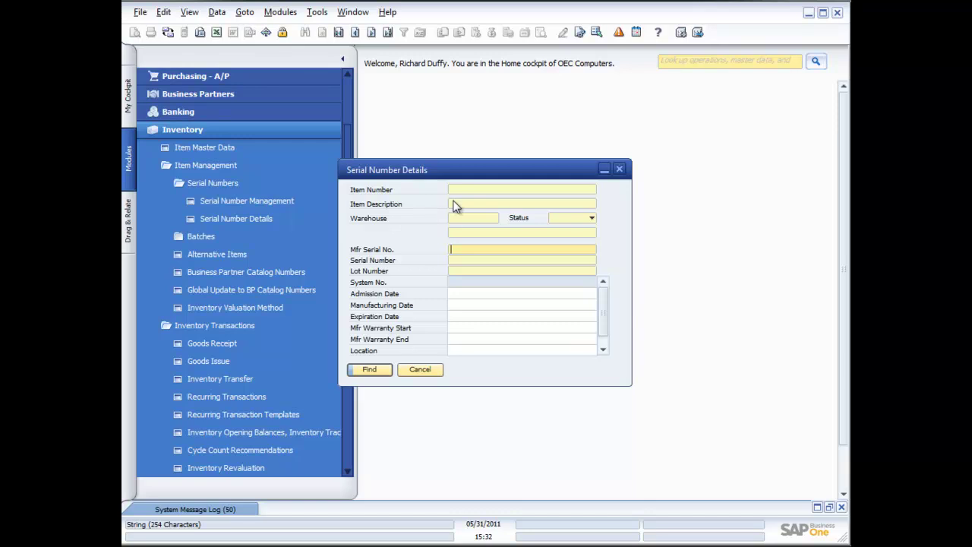
click(339, 33)
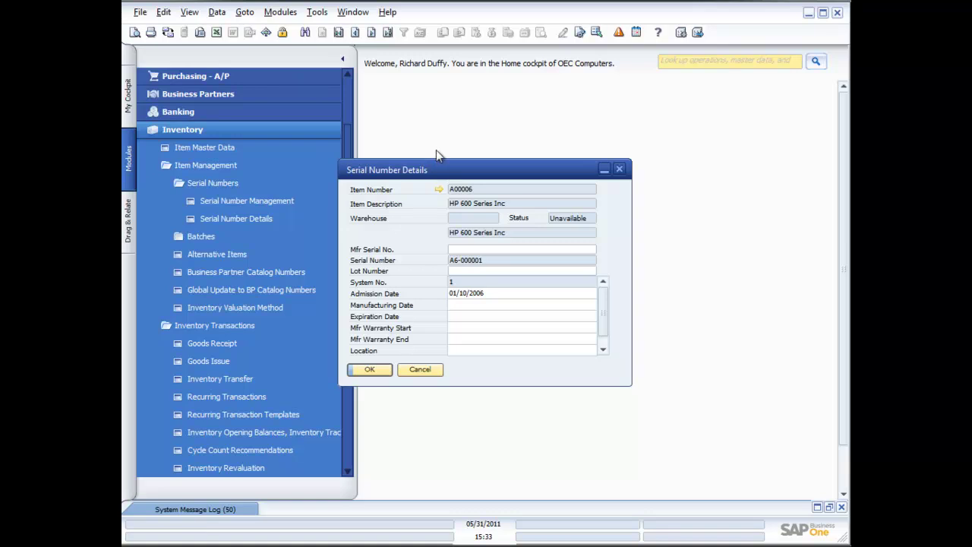
click(372, 32)
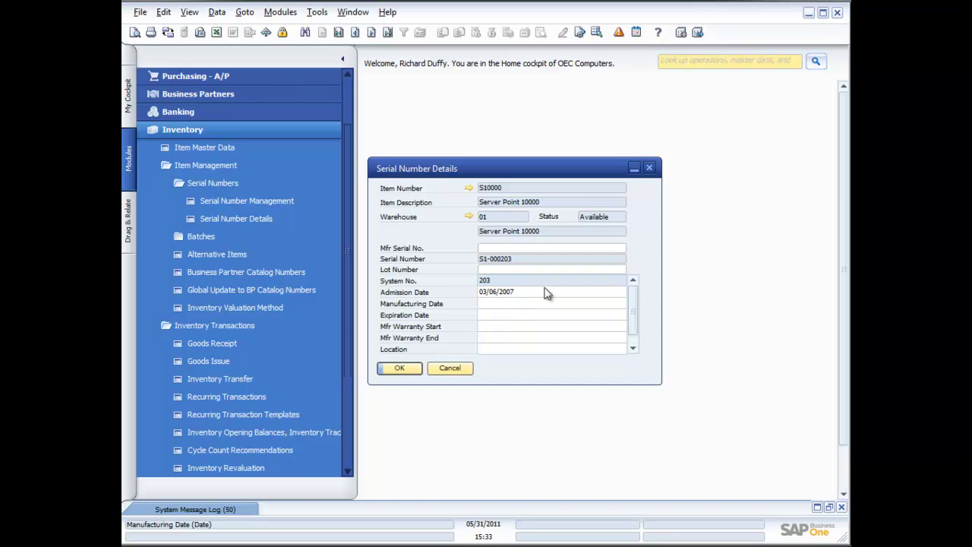
click(633, 345)
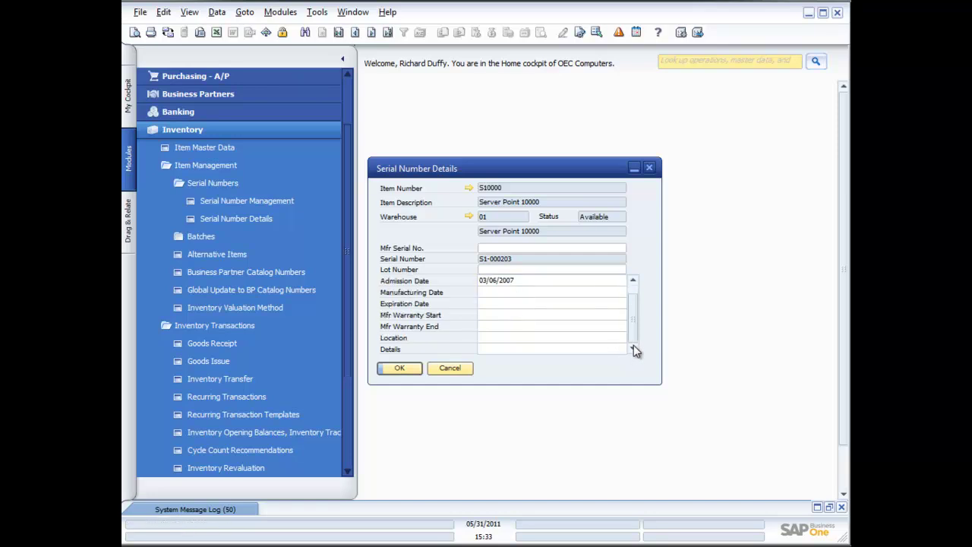